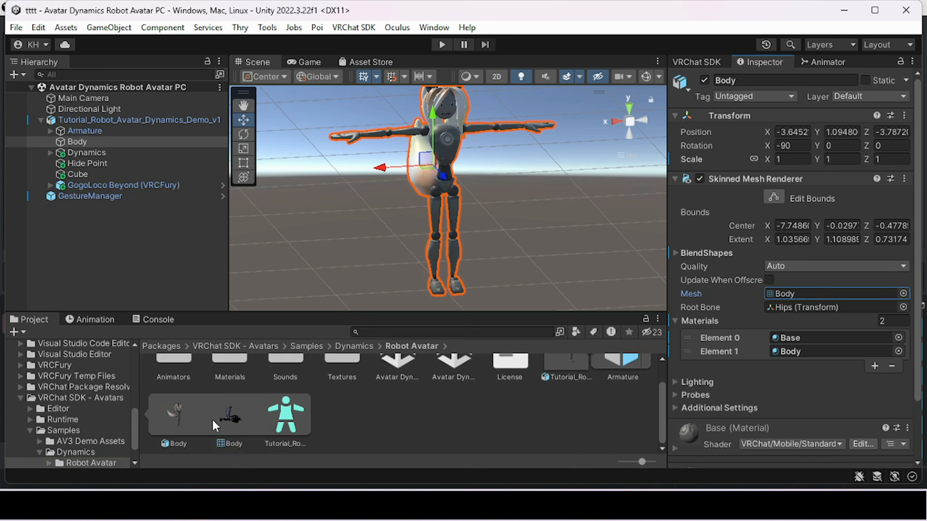
- Locate the Tutorial_Robot_Avatar_Dynamics_Demo_v1 FBX in the Unity project's Robot Avatar folder and import it into Blender
scroll(299, 424, "up", 2)
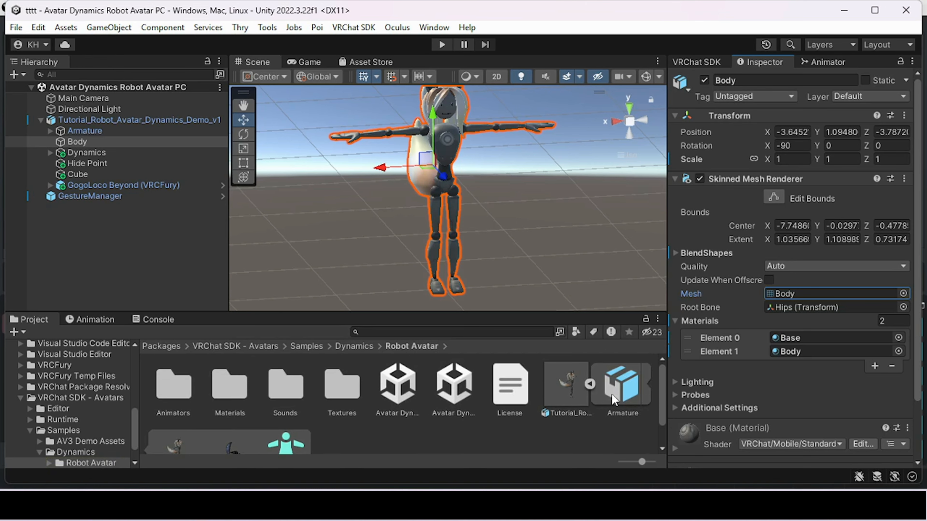
left_click(573, 393)
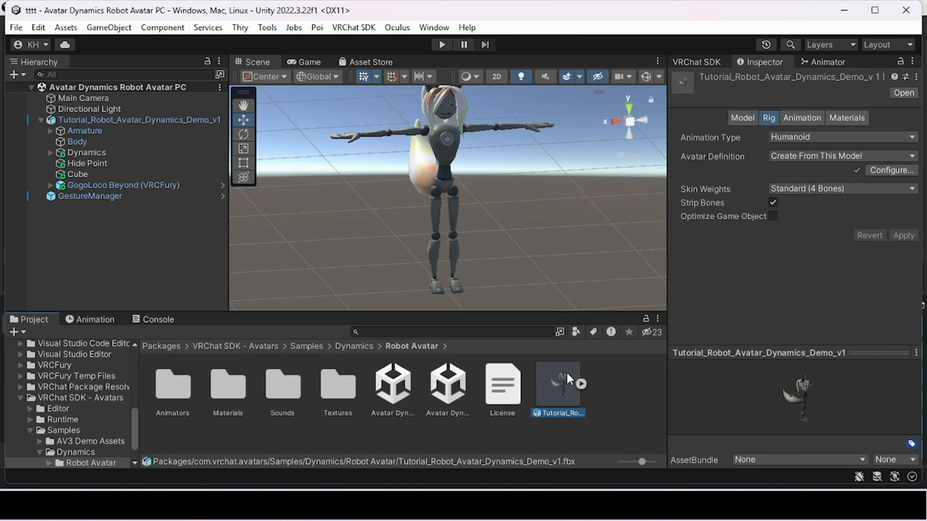
right_click(564, 393)
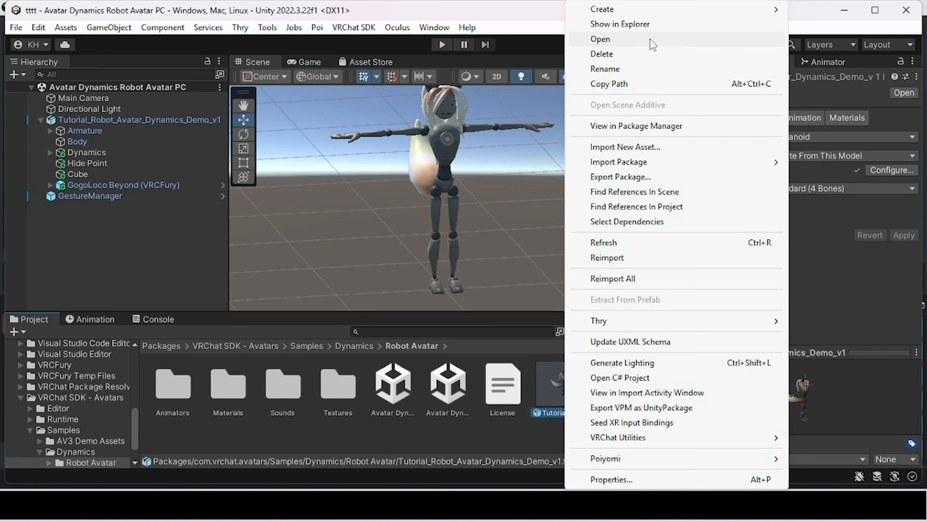
left_click(642, 27)
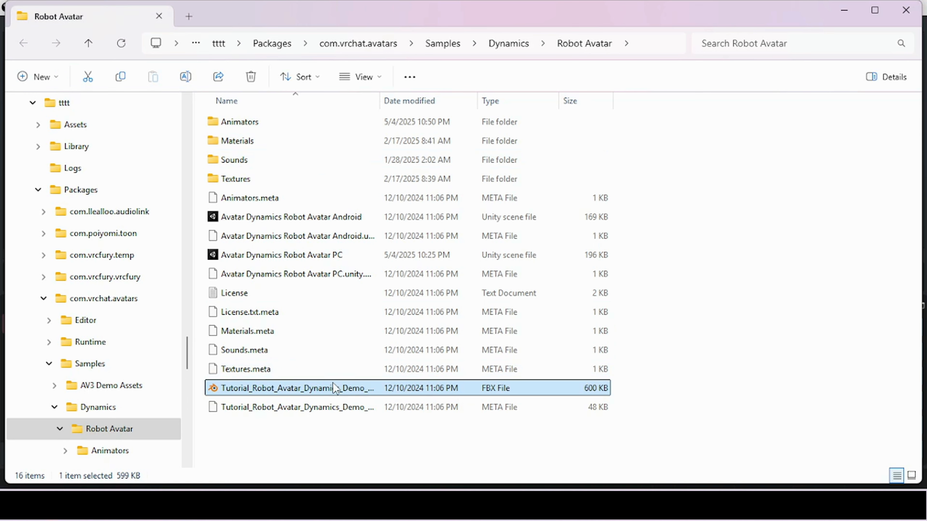
left_click_drag(307, 389, 287, 361)
left_click(254, 469)
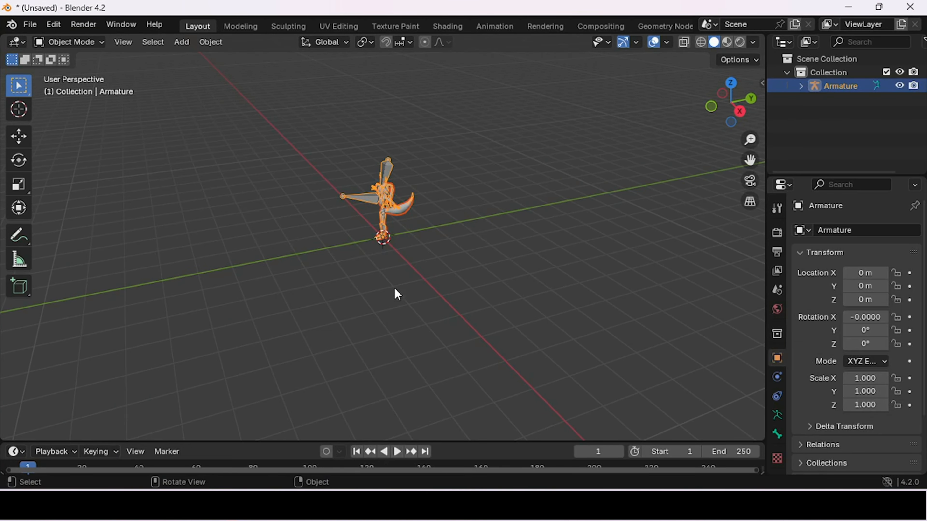
- Hide the armature and select the avatar's Body mesh
left_click(389, 120)
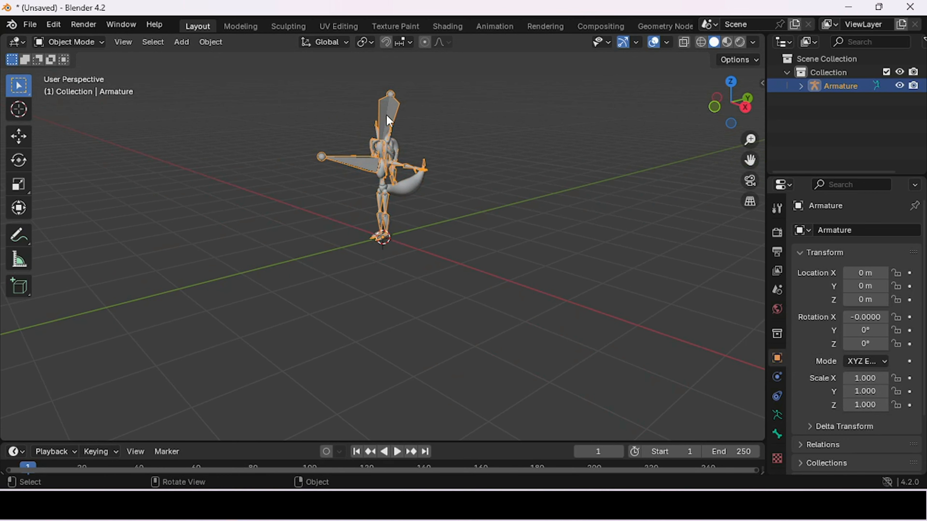
key("h")
middle_click_drag(386, 115, 497, 223)
scroll(493, 266, "up", 4)
scroll(492, 267, "up", 4)
left_click(500, 176)
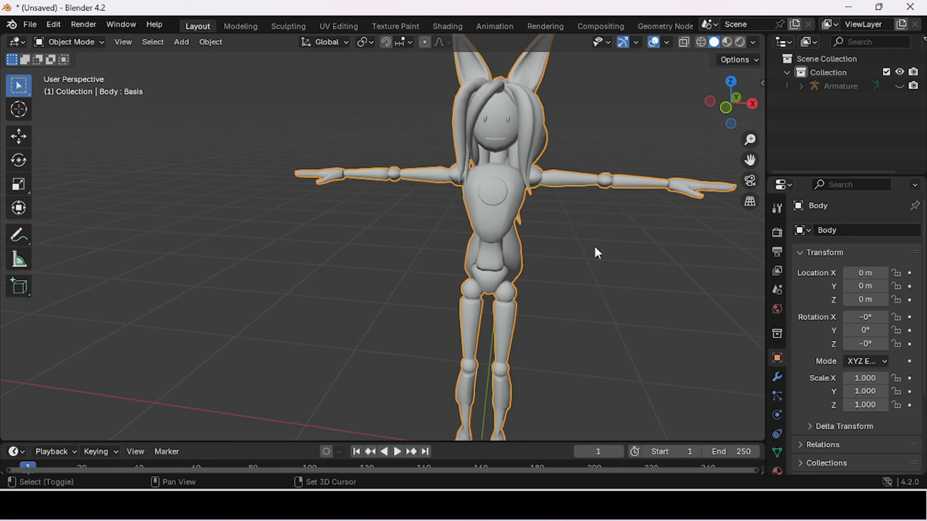
middle_click_drag(594, 246, 518, 259, "shift")
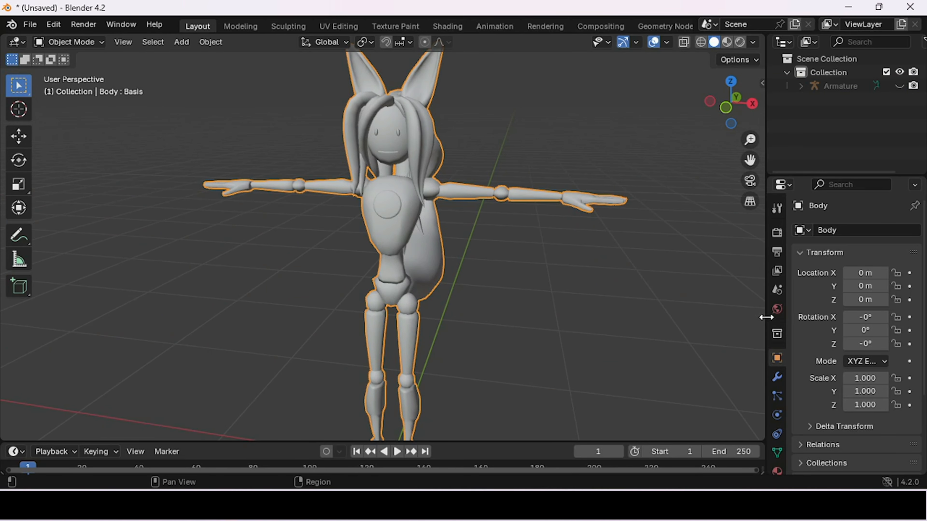
- Widen the properties area and show the Body mesh's data properties with its shape keys
left_click_drag(766, 316, 660, 307)
scroll(670, 414, "down", 2)
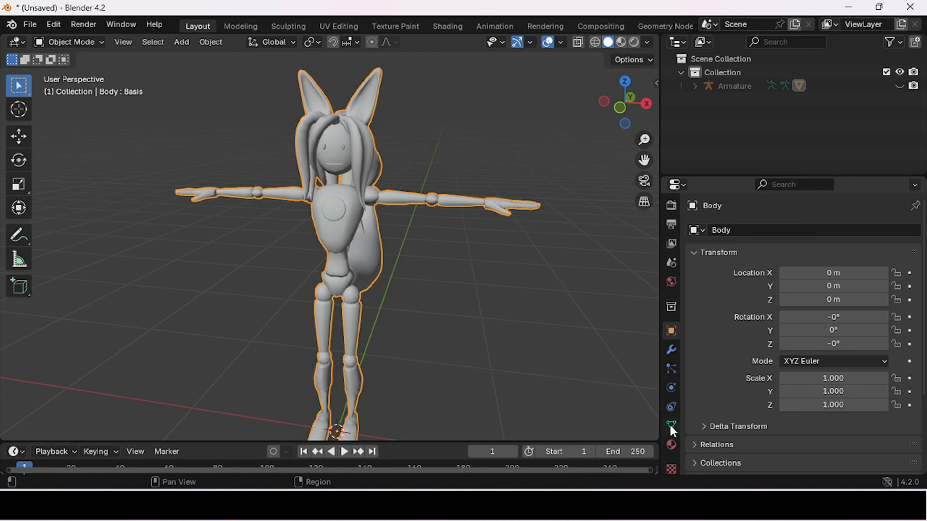
left_click(672, 427)
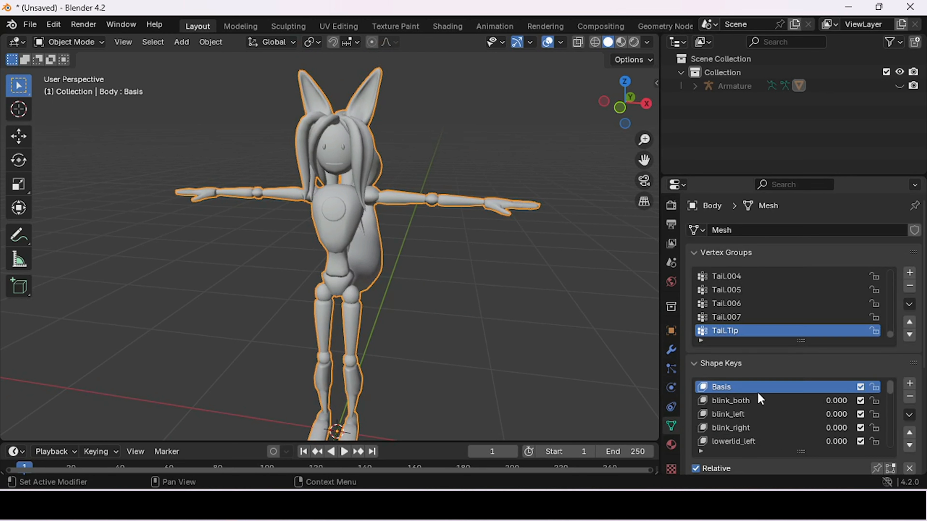
- Examine the Body mesh's shape keys, from the blink keys through the viseme keys such as v_th
scroll(760, 398, "down", 10)
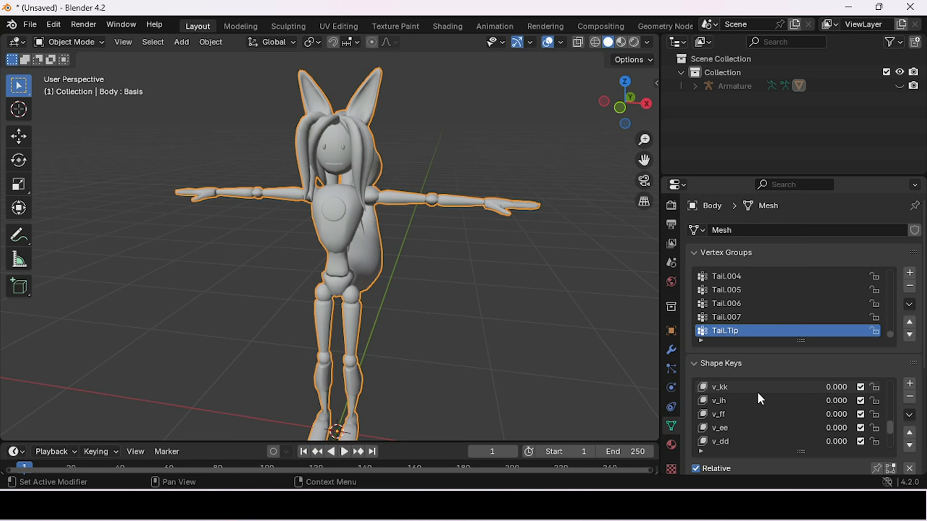
scroll(759, 398, "up", 10)
scroll(757, 398, "down", 8)
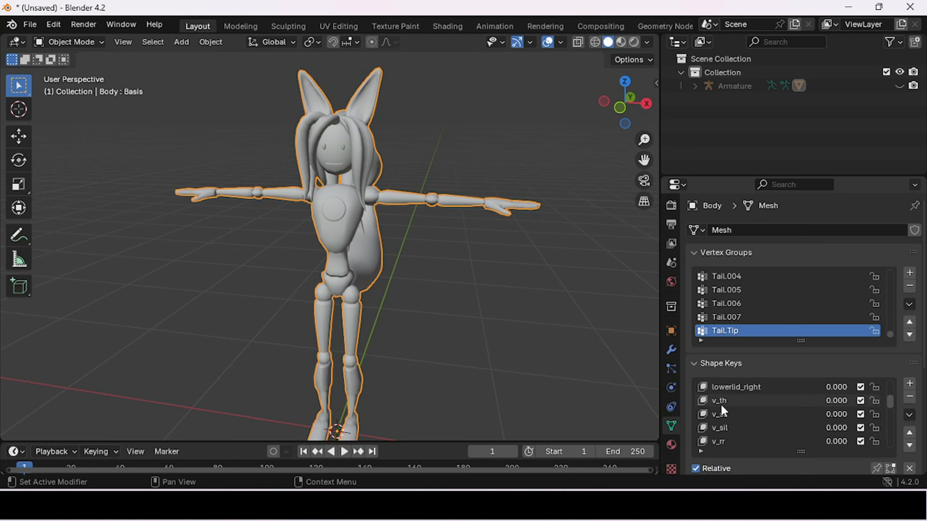
left_click(728, 401)
scroll(744, 406, "up", 8)
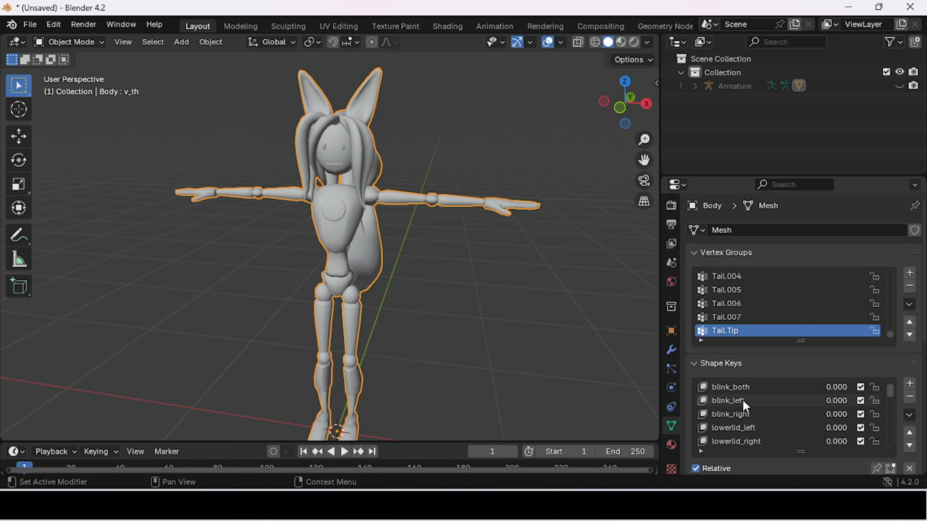
scroll(744, 406, "down", 8)
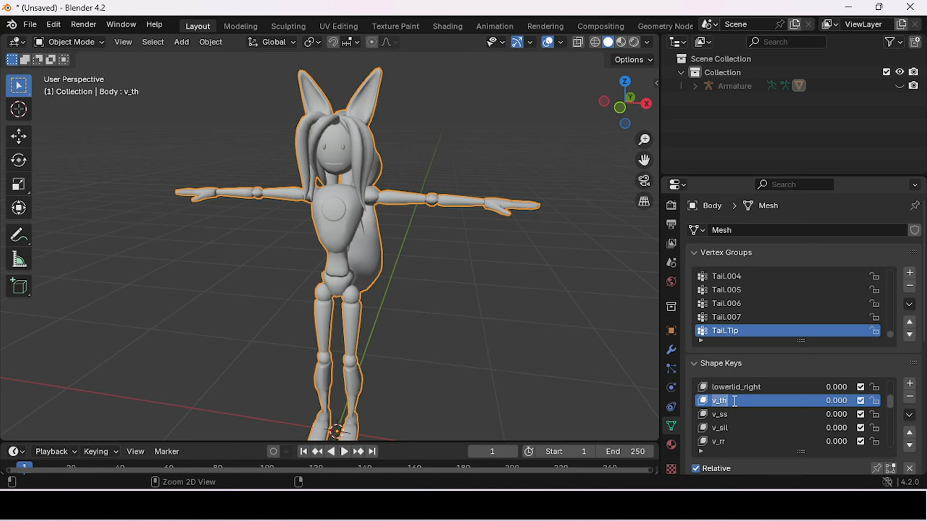
left_click(758, 412)
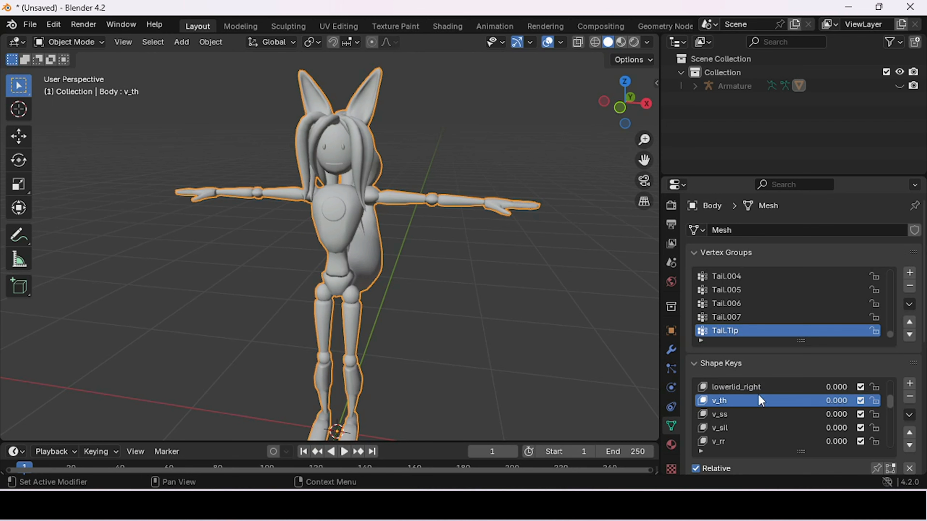
- Set the v_th shape key's value to 1.000 and create a new shape key from the mix
left_click(759, 390)
left_click(768, 403)
scroll(808, 377, "down", 6)
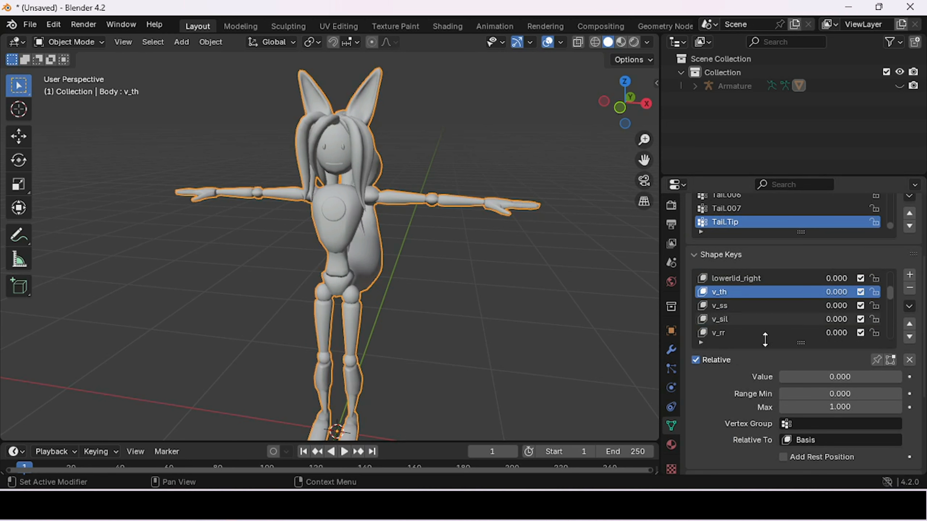
left_click_drag(800, 376, 868, 377)
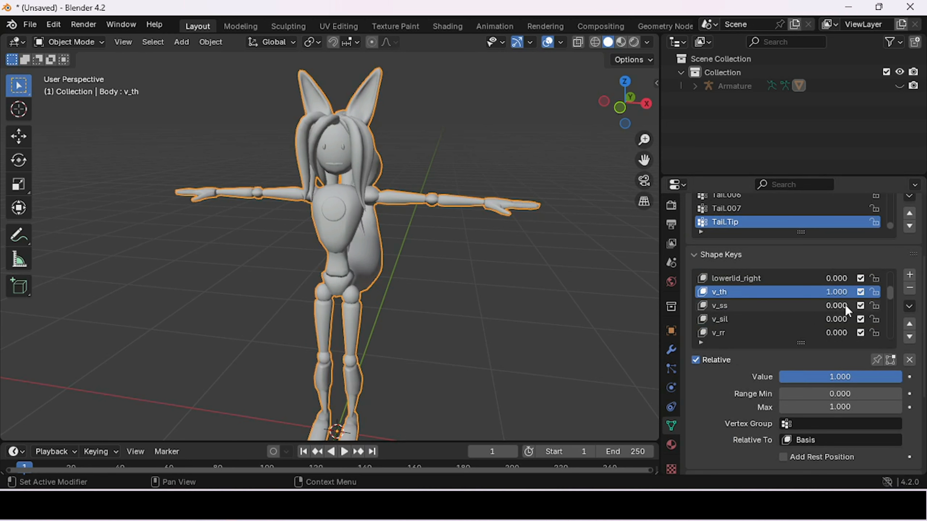
left_click(909, 307)
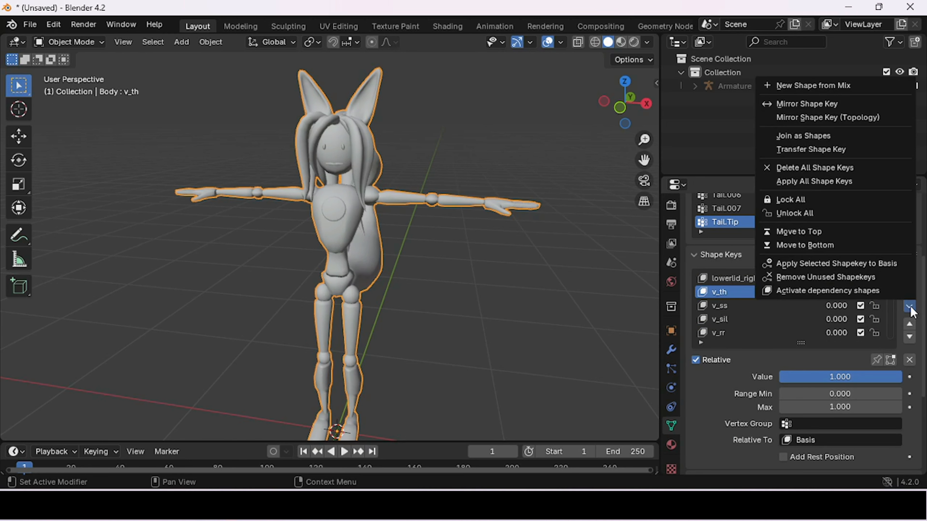
left_click(842, 84)
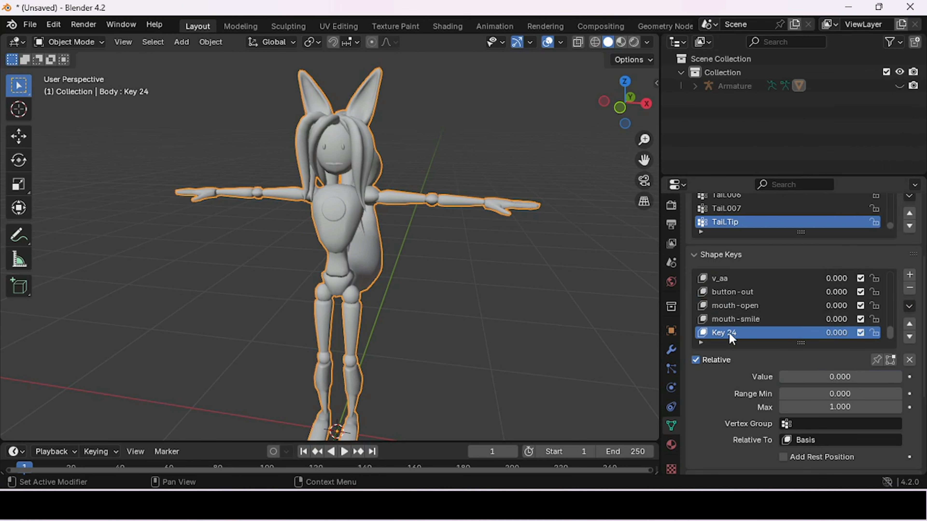
- Rename the new shape key as v_th 2
double_click(766, 333)
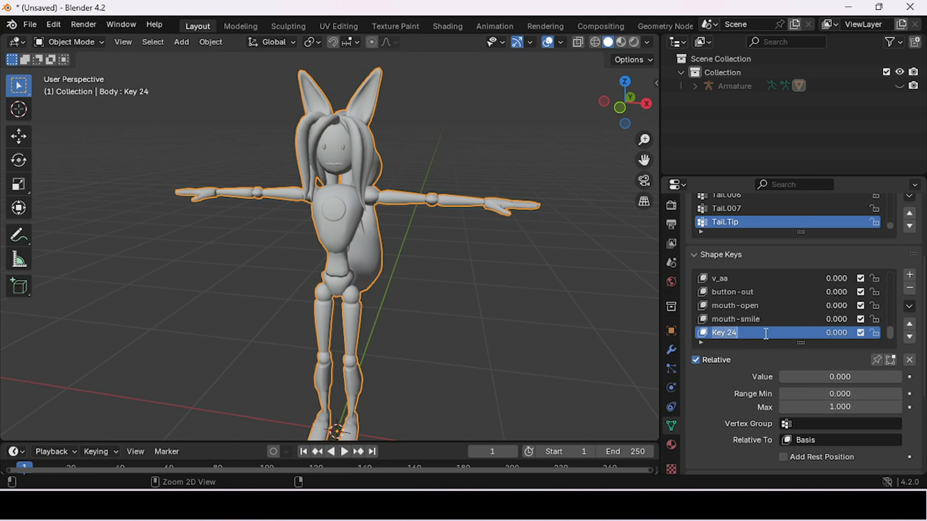
type("v_th")
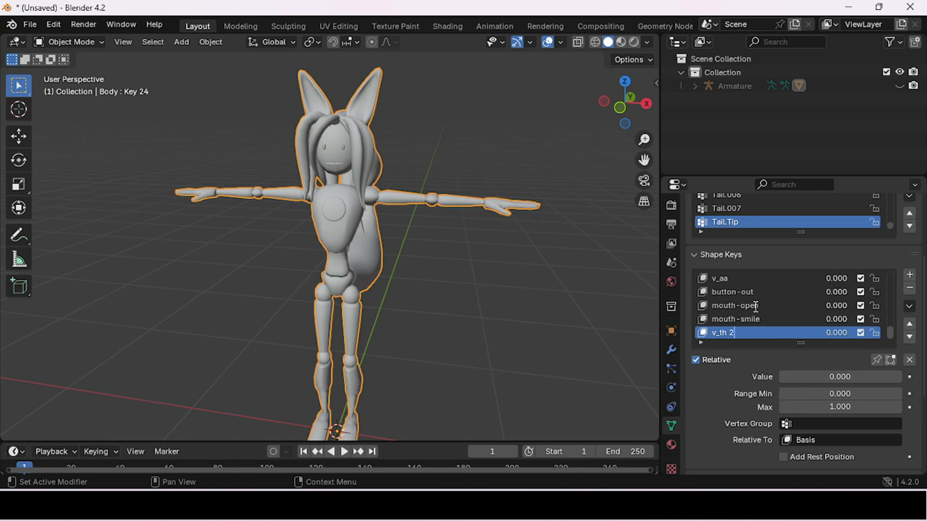
type(" 2")
key("Return")
- Reset the original v_th shape key's value to 0.000
scroll(756, 303, "up", 5)
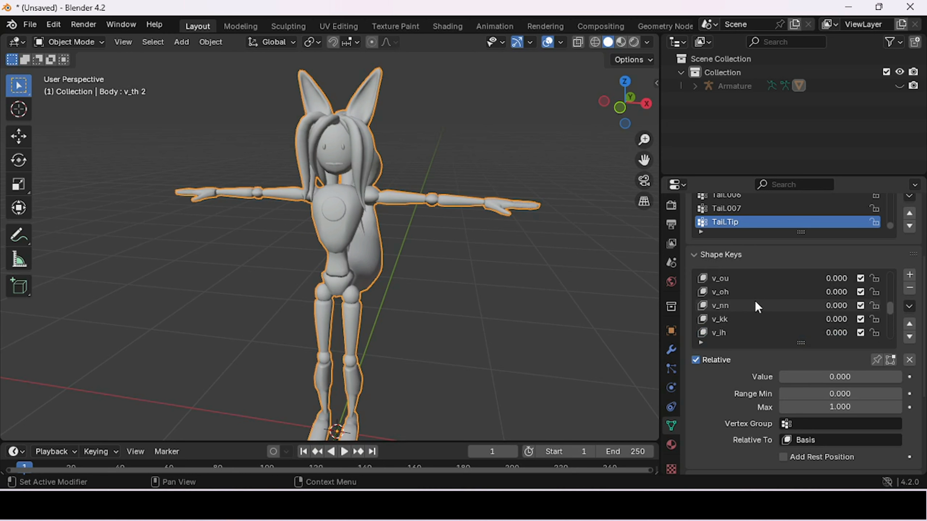
scroll(756, 302, "up", 5)
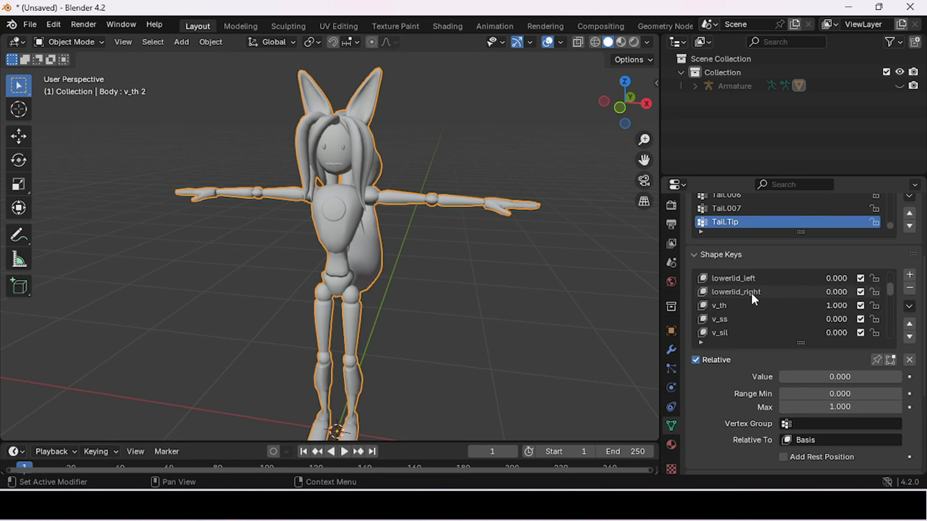
scroll(754, 300, "down", 1)
double_click(765, 302)
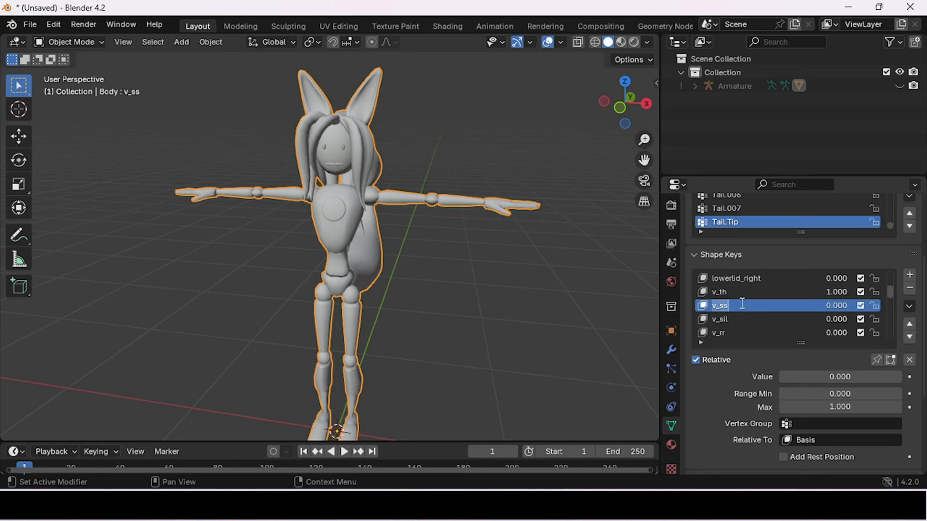
left_click(766, 293)
left_click(766, 293)
left_click_drag(865, 377, 779, 377)
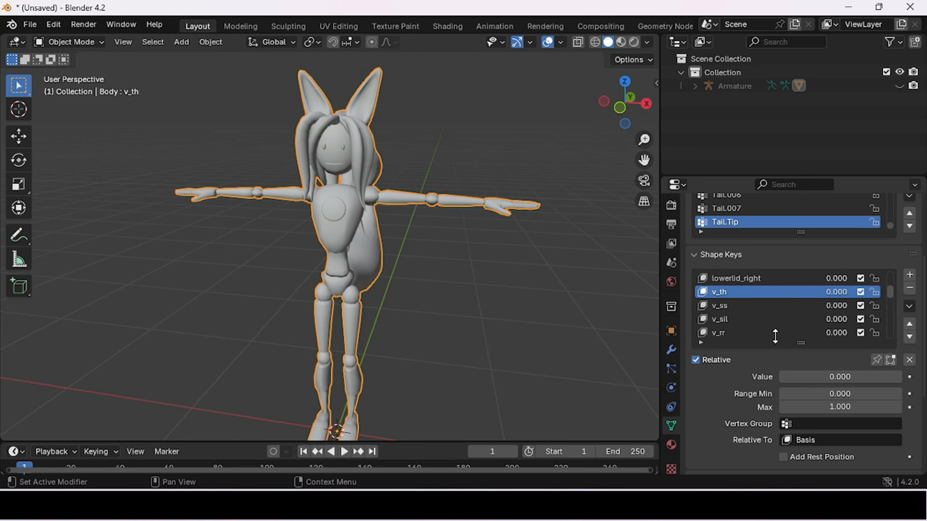
- Set the v_ss shape key's value to 1.000 and create a new shape key from the mix
scroll(766, 313, "down", 10)
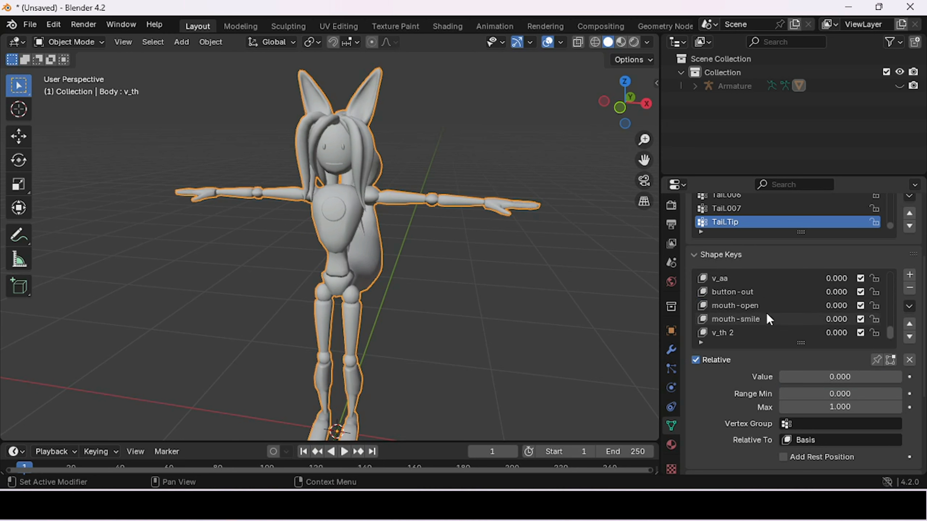
scroll(766, 313, "up", 10)
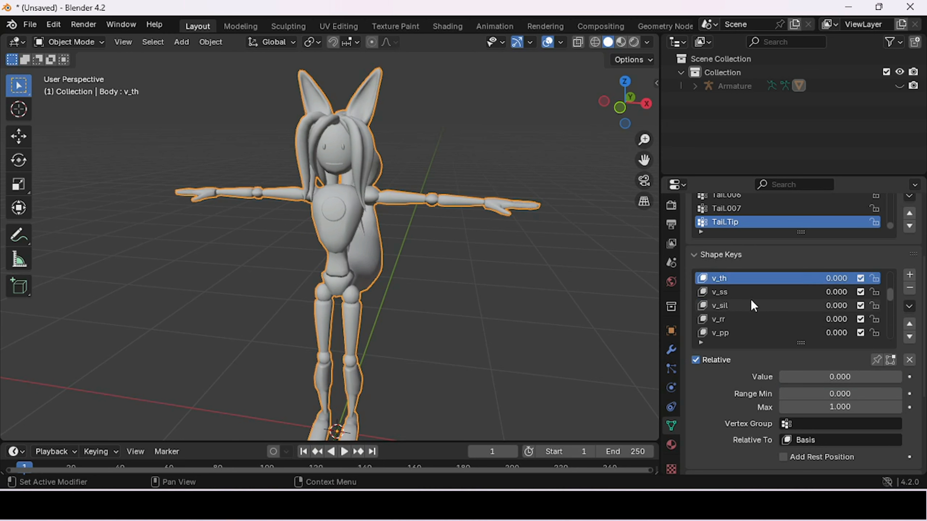
left_click(751, 294)
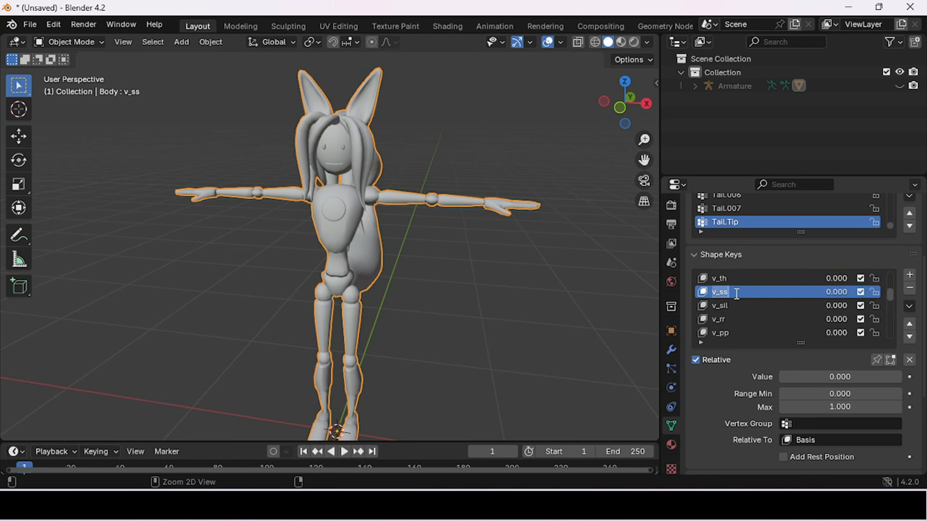
left_click(747, 284)
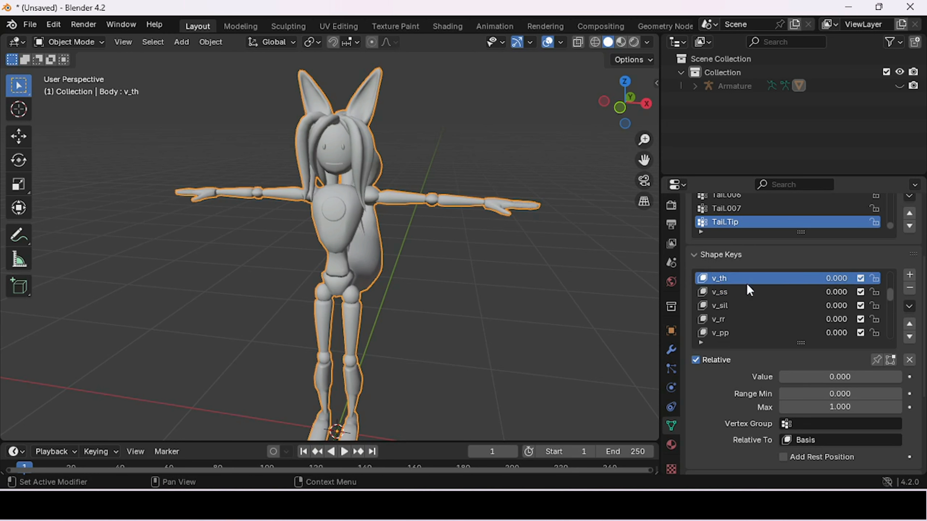
left_click(751, 290)
left_click_drag(807, 376, 902, 377)
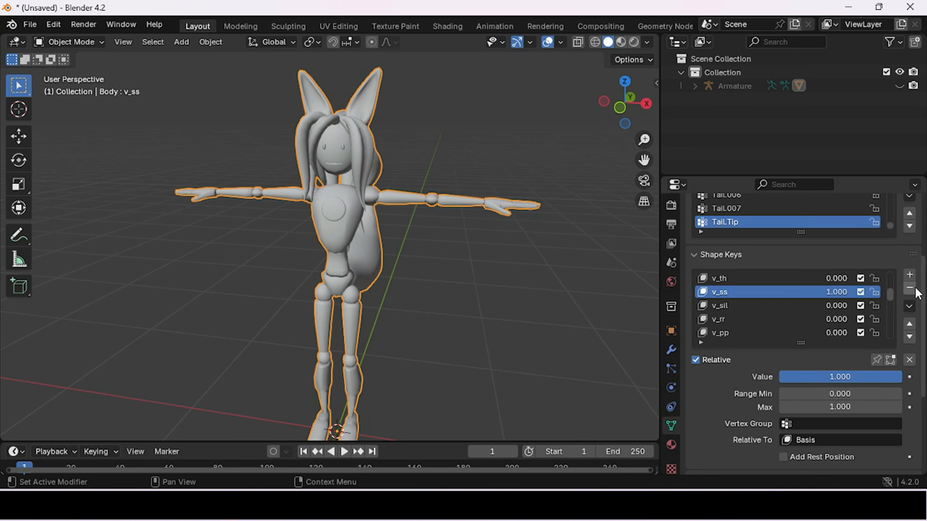
left_click(909, 306)
left_click(803, 85)
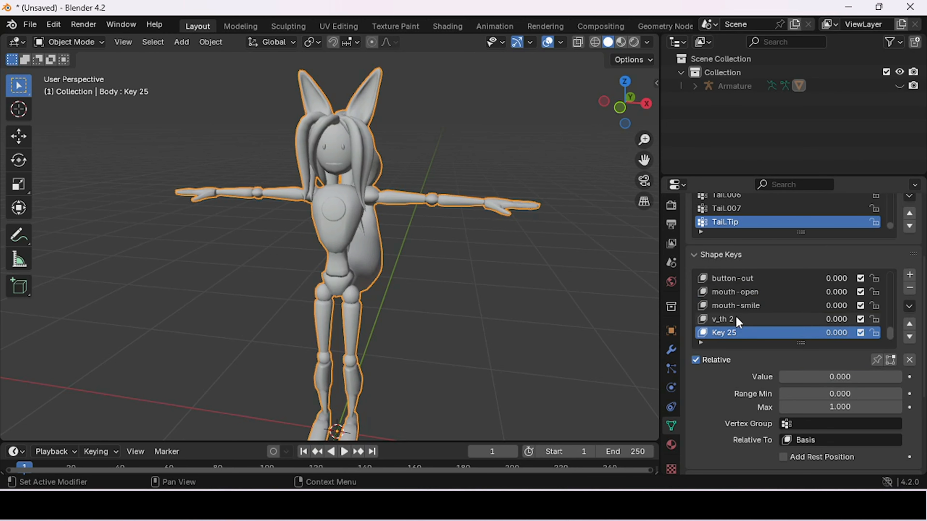
- Rename the new shape key as v_ss 2
double_click(742, 332)
type("v_ss 2")
key("Return")
- Inspect the copied v_th 2 and v_ss 2 shape keys on the avatar's mouth
left_click(748, 320)
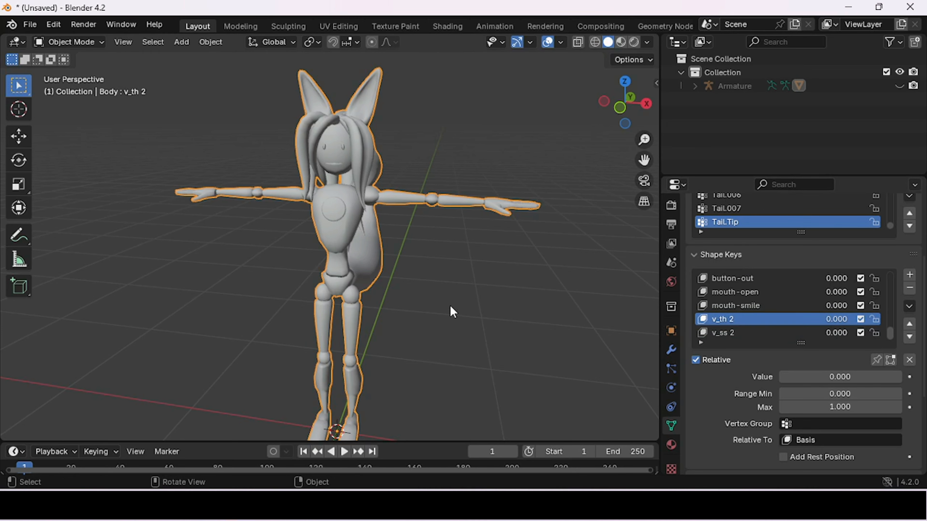
scroll(460, 310, "up", 3)
left_click(723, 333)
left_click_drag(799, 377, 780, 377)
- Reset the original v_ss shape key's value to 0.000
scroll(751, 325, "up", 5)
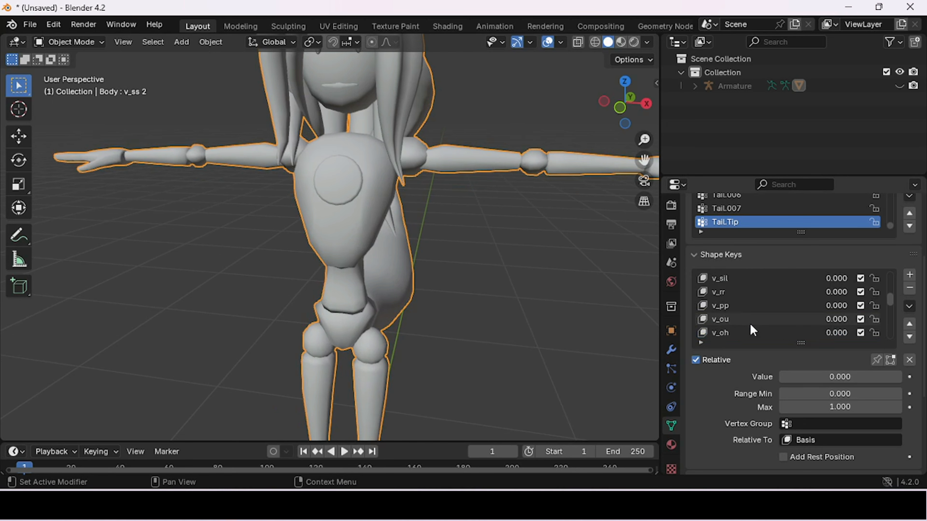
scroll(750, 325, "up", 1)
left_click(763, 297)
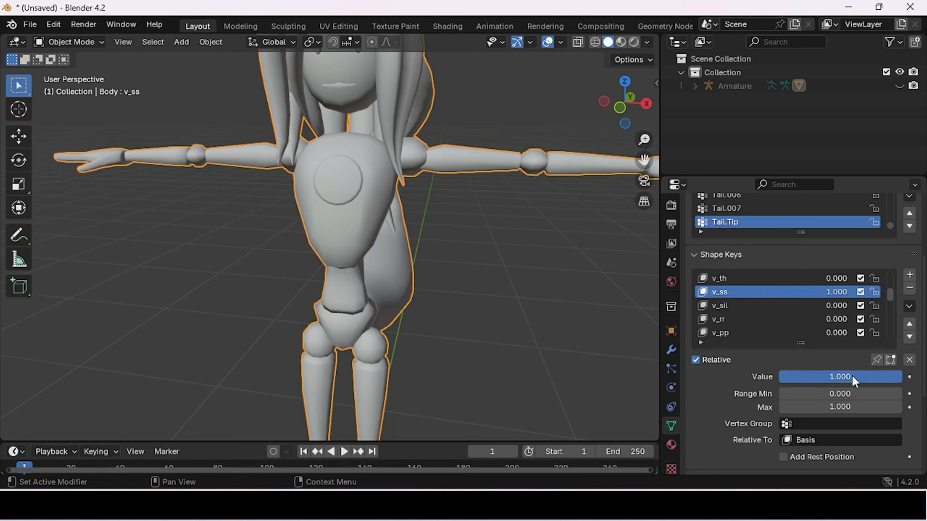
left_click_drag(852, 377, 778, 376)
- Set the v_sil shape key's value to 1.000 and create a new shape key from the mix
left_click(731, 306)
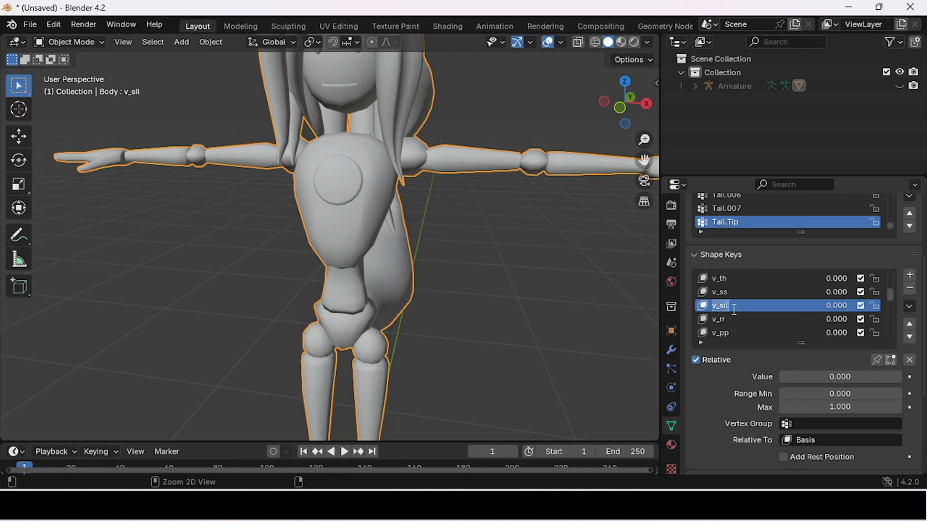
left_click(744, 316)
left_click(745, 309)
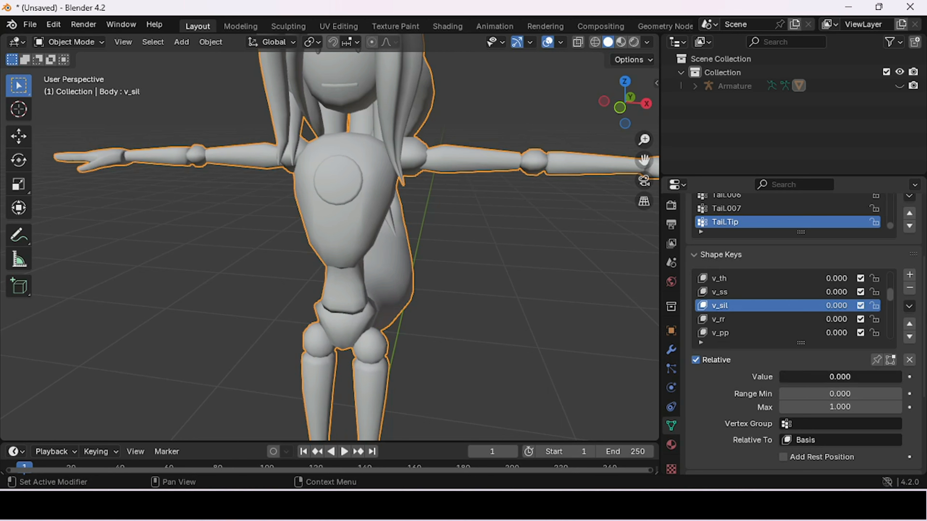
left_click_drag(815, 377, 901, 376)
left_click(909, 307)
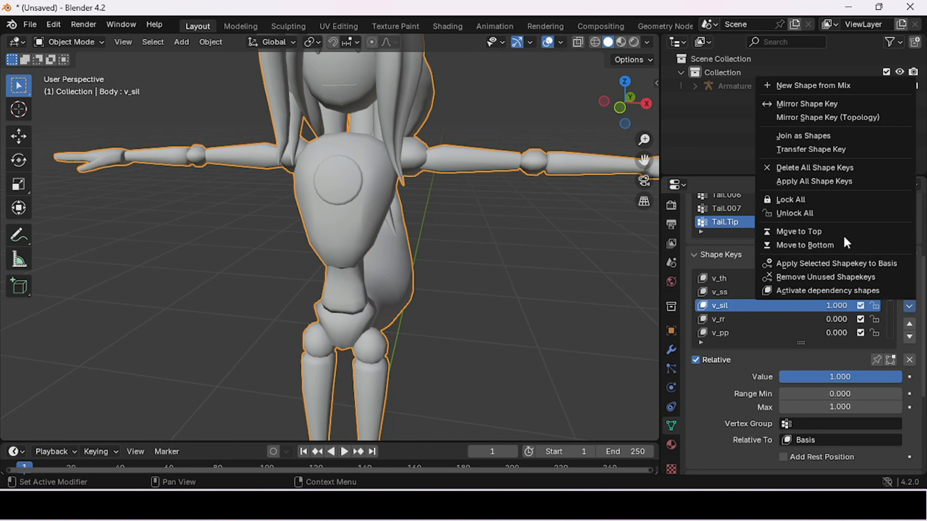
left_click(817, 85)
- Rename the new shape key as v_sil 2
double_click(753, 330)
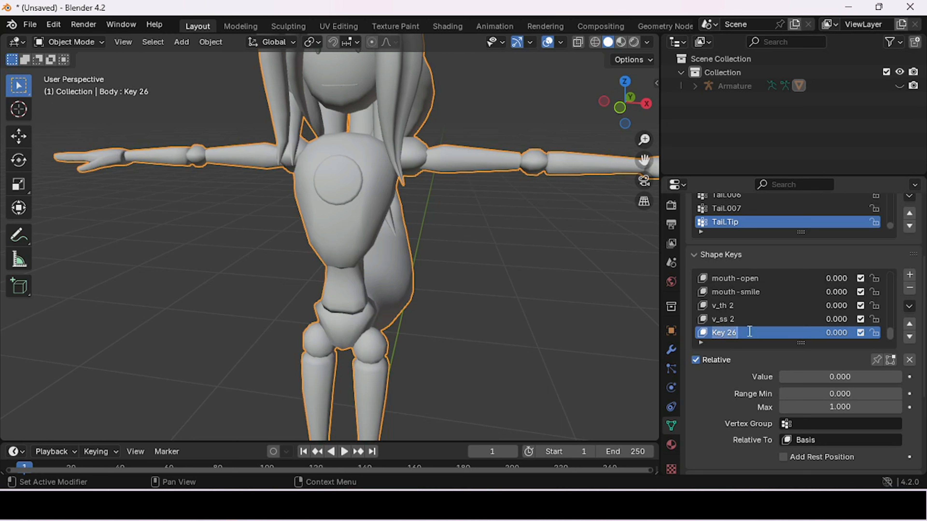
type("v_sil 2")
key("Return")
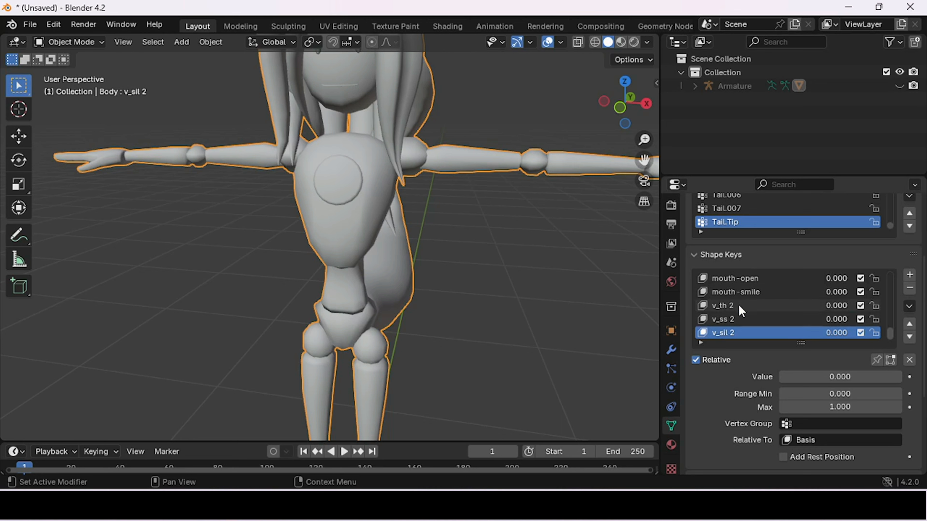
- Reset the original v_sil shape key's value to 0.000
left_click(777, 322)
left_click(761, 307)
left_click(756, 321)
left_click(767, 334)
scroll(806, 335, "up", 6)
scroll(806, 336, "up", 5)
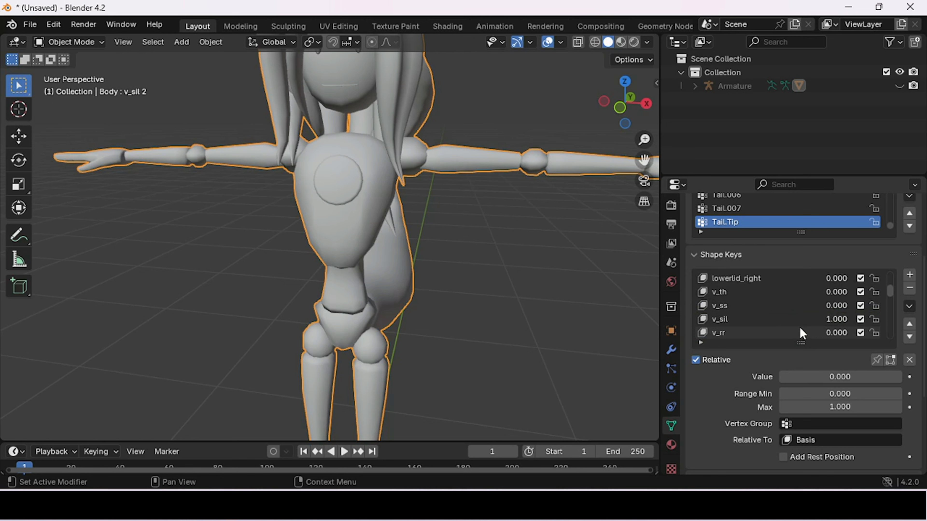
left_click(801, 320)
left_click_drag(852, 376, 779, 377)
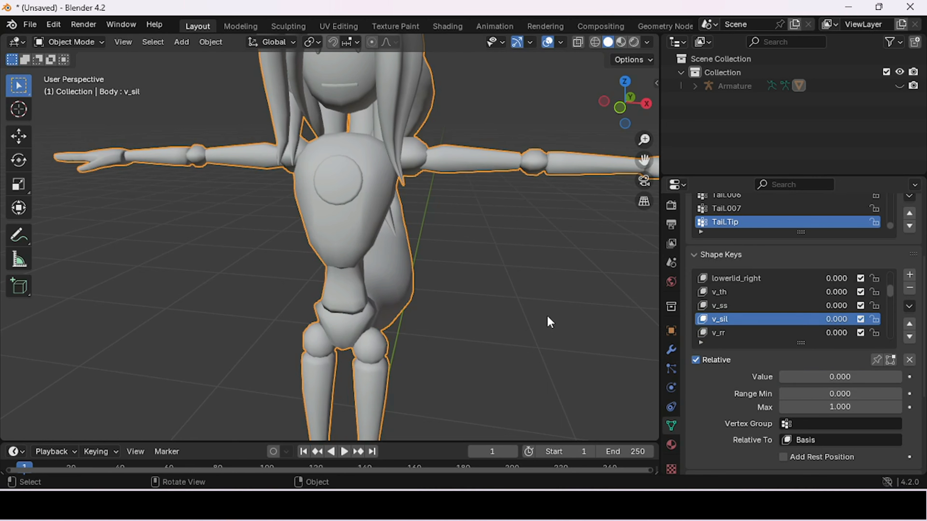
- Switch to Unity and examine the LipSync viseme assignments in the avatar's VRC Avatar Descriptor, including the choices for Viseme: sil
left_click(446, 375)
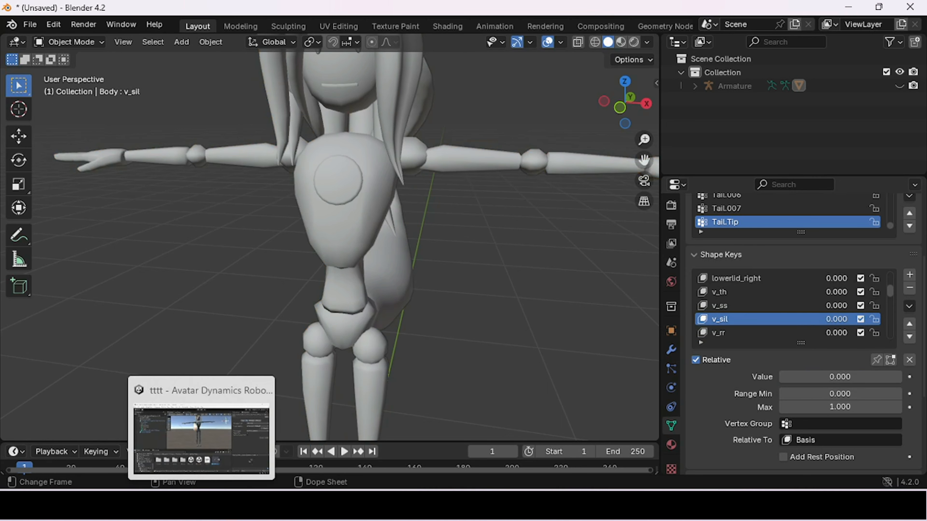
left_click(202, 504)
left_click(407, 138)
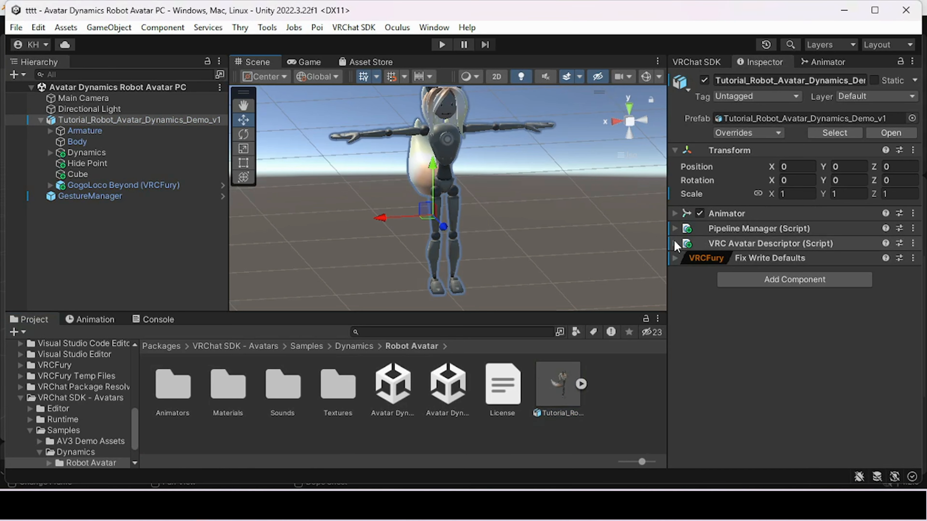
left_click(675, 243)
scroll(764, 292, "down", 3)
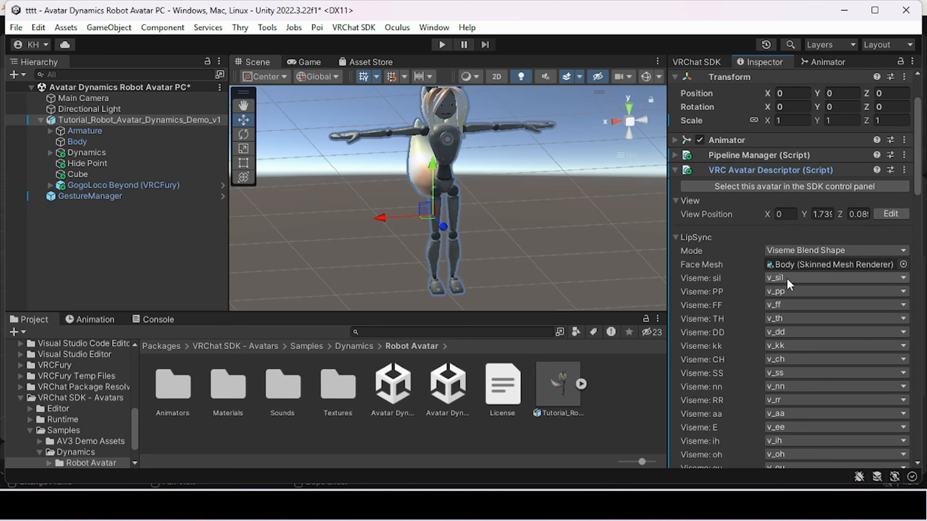
scroll(787, 284, "down", 2)
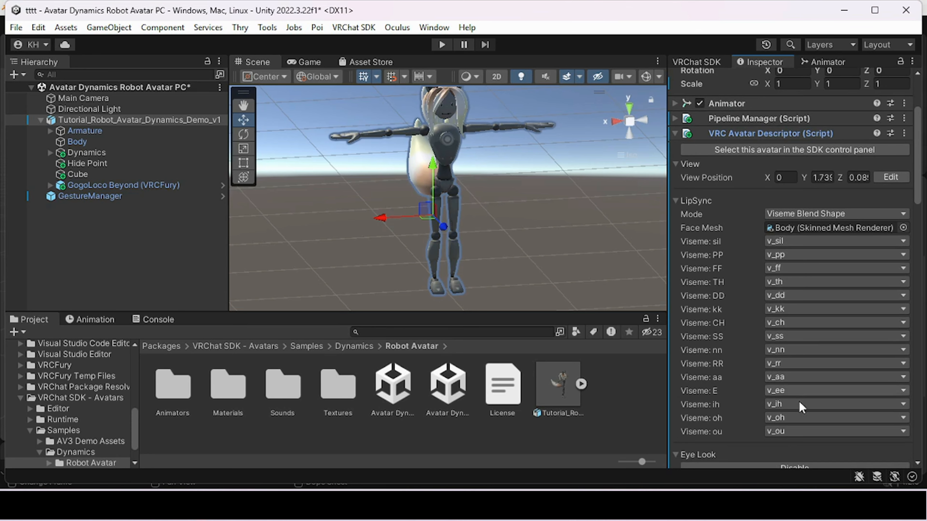
left_click(794, 243)
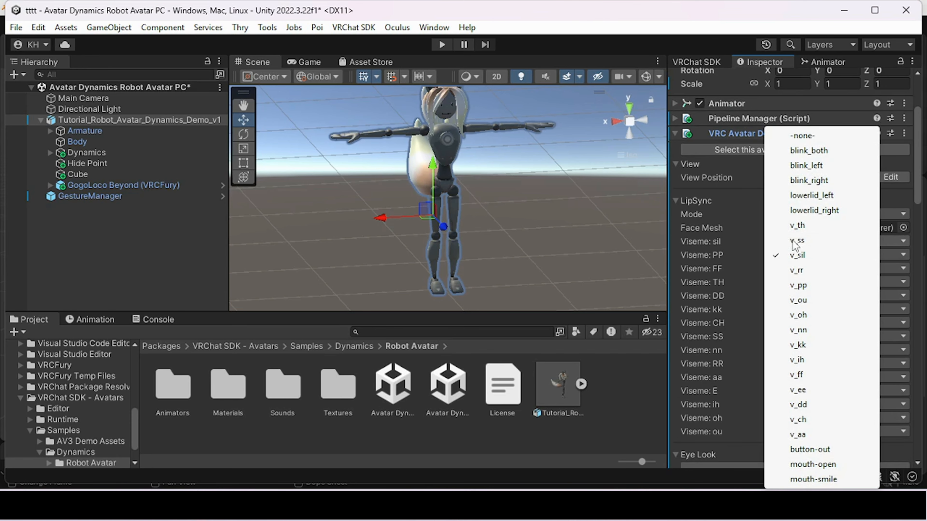
left_click(709, 247)
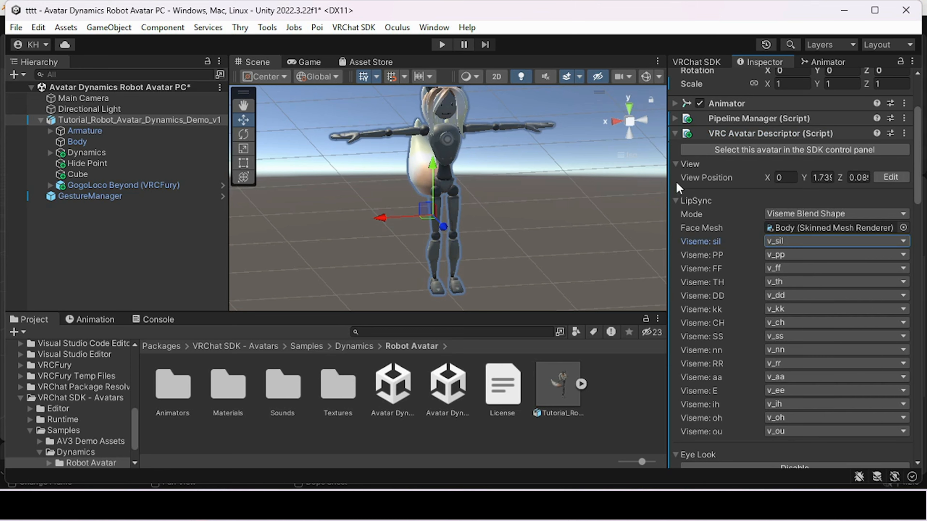
scroll(677, 184, "up", 5)
left_click(678, 205)
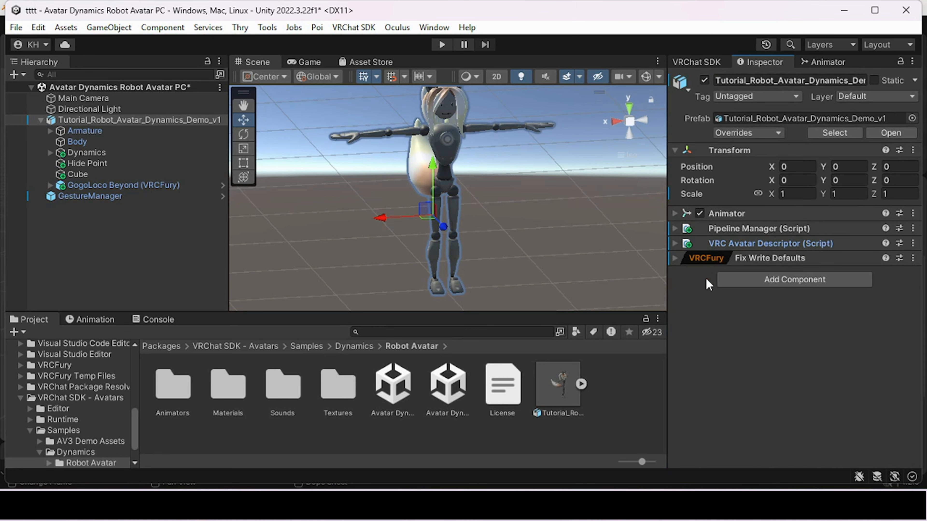
- Search the available components for "lip" and add Lipsync To Anim to the avatar
left_click(756, 283)
type("lip")
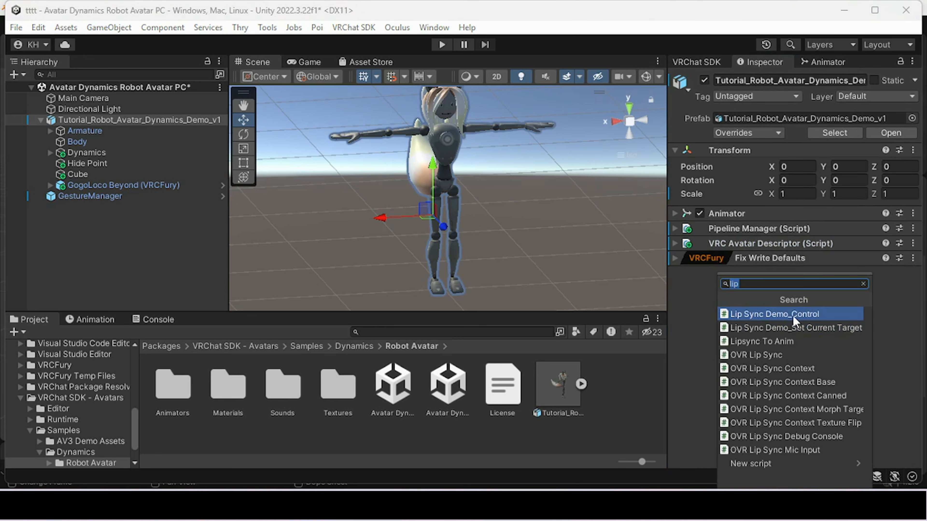
left_click(793, 343)
- Rename Lipsync To Anim's first six viseme names as sil 2, PP 2, FF 2, TH 2, DD 2 and kk 2
scroll(770, 338, "down", 3)
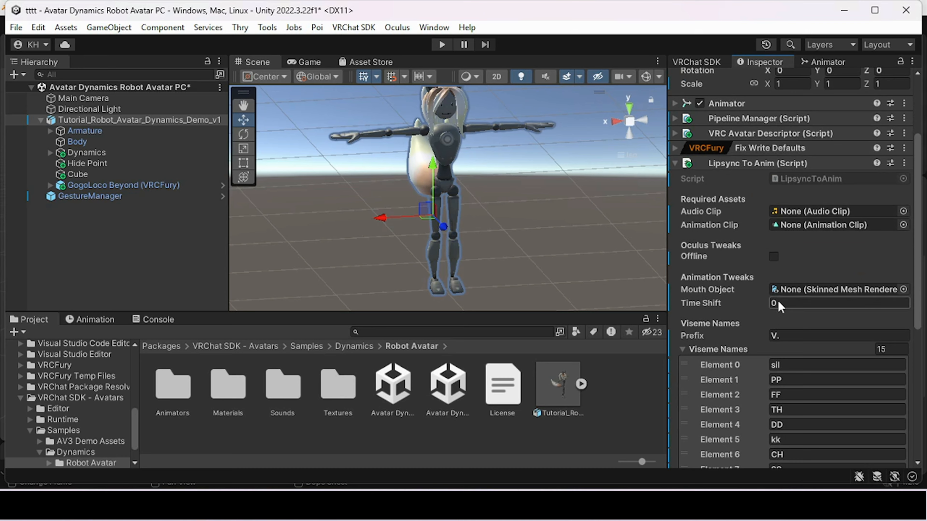
scroll(779, 307, "down", 2)
left_click(796, 292)
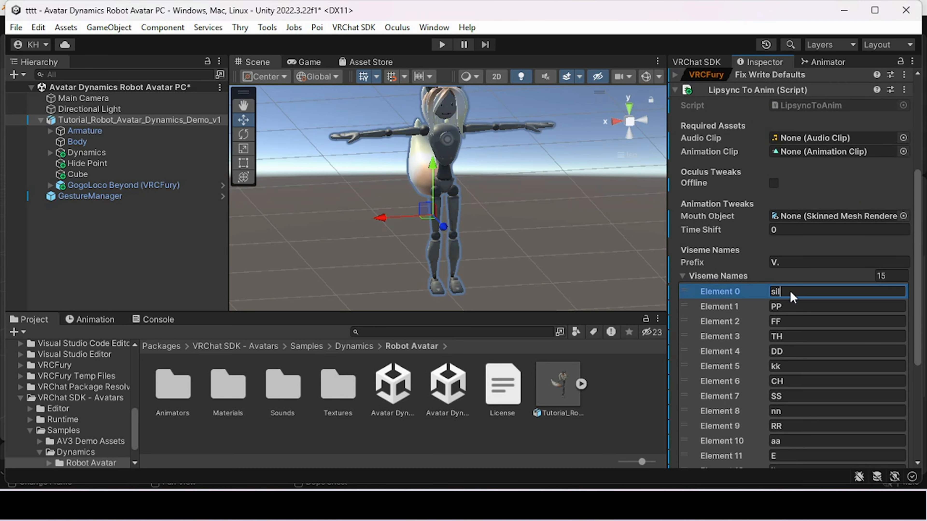
left_click(792, 292)
type("2")
left_click(792, 306)
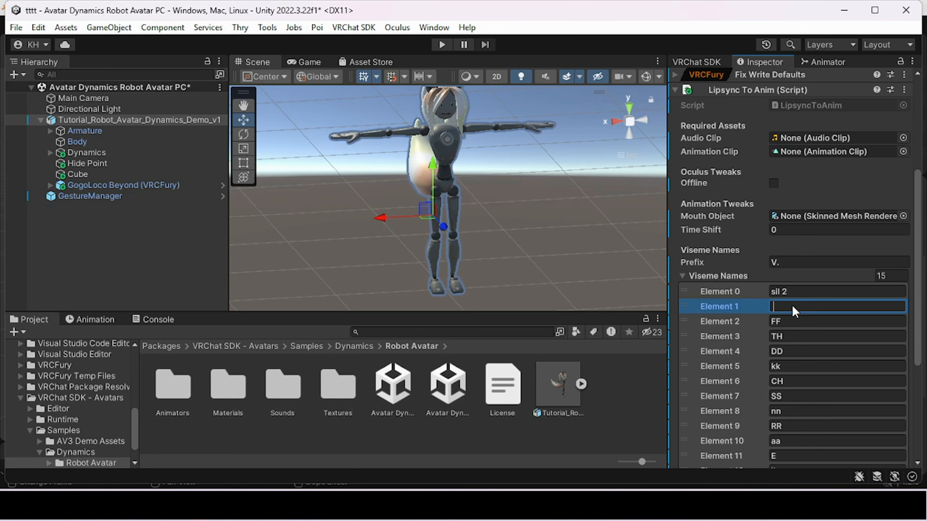
type("2")
left_click(791, 321)
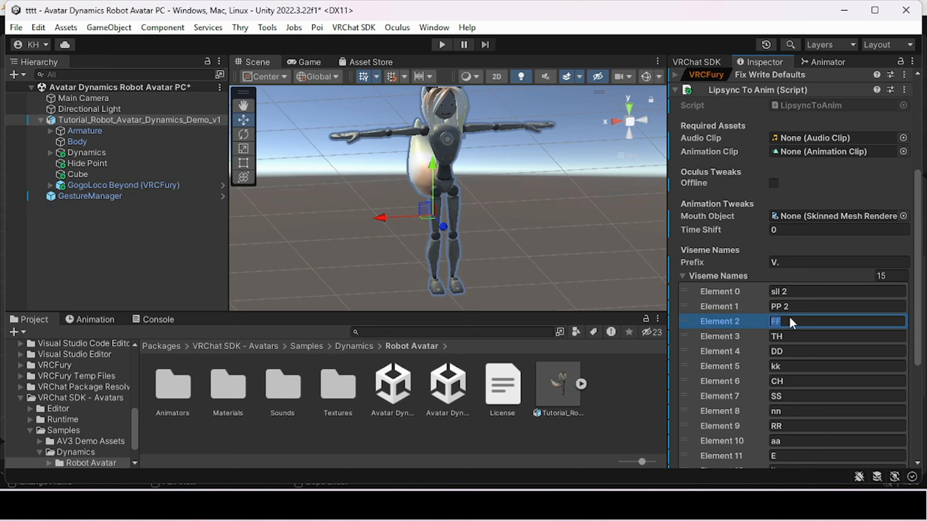
type("2")
left_click(790, 336)
type("2")
left_click(789, 353)
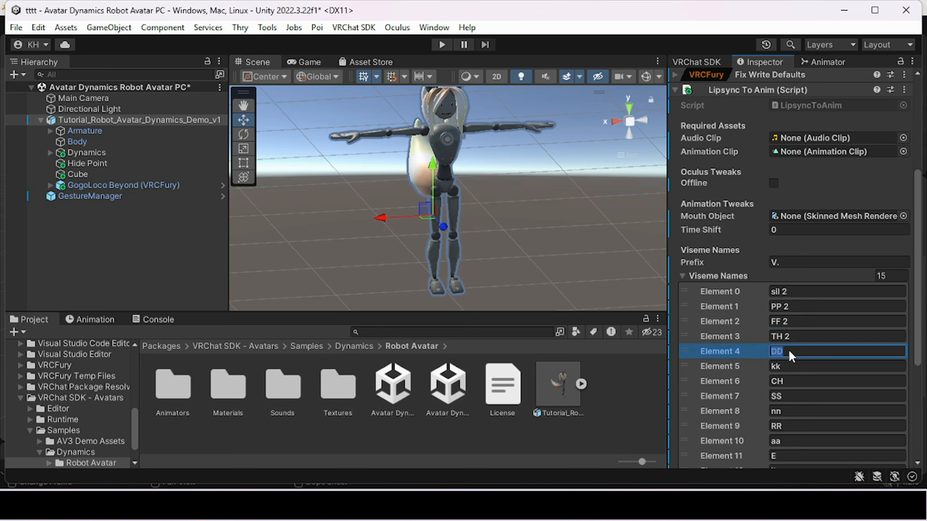
type("2")
left_click(787, 365)
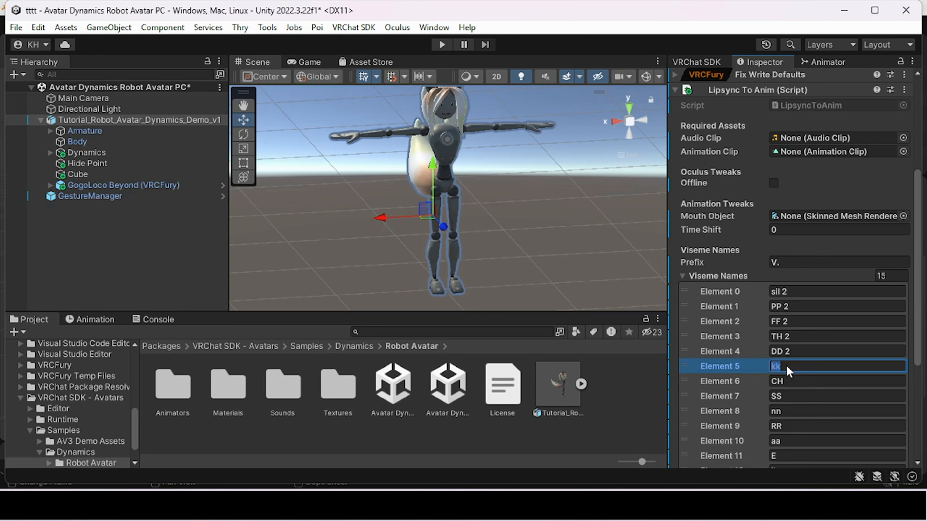
type("2")
left_click(551, 285)
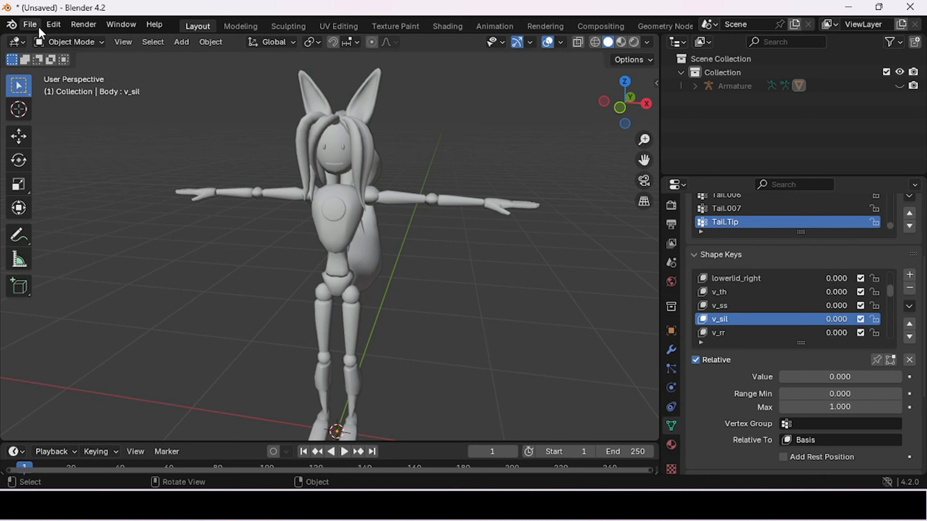
- Start an FBX export of the avatar from Blender and limit the object types to Armature and Mesh
left_click(40, 34)
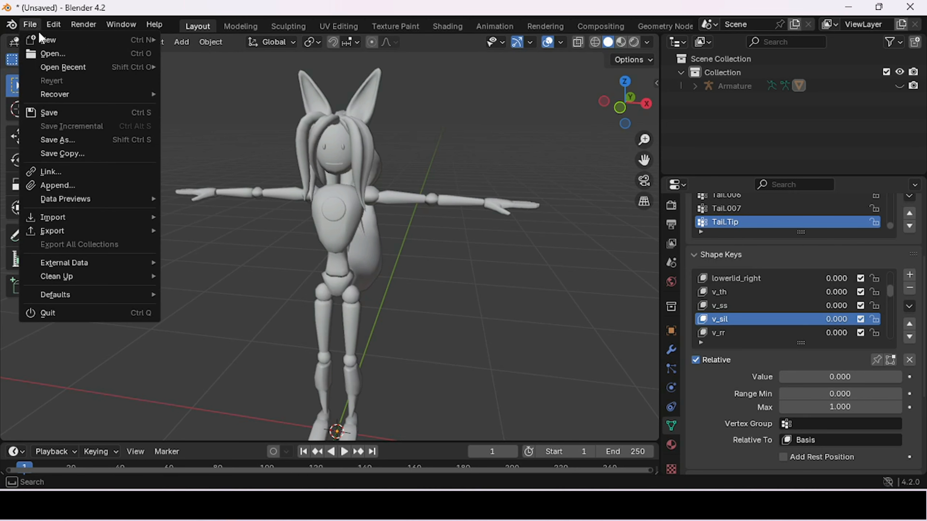
mouse_move(43, 235)
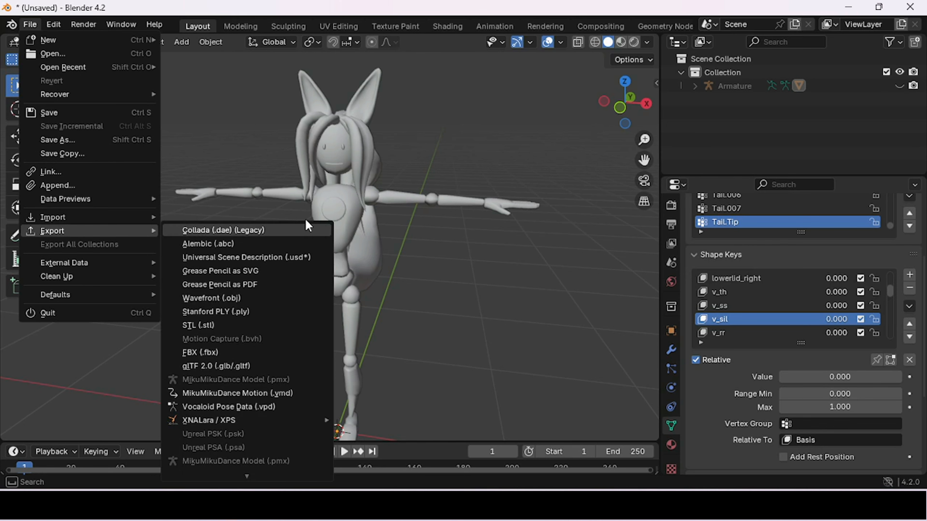
left_click(218, 348)
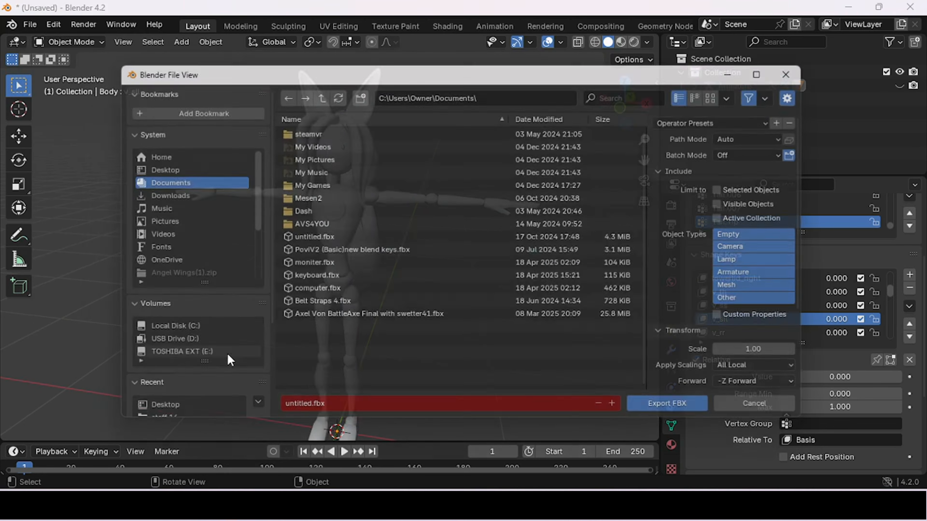
left_click(754, 276)
left_click(754, 289, "shift")
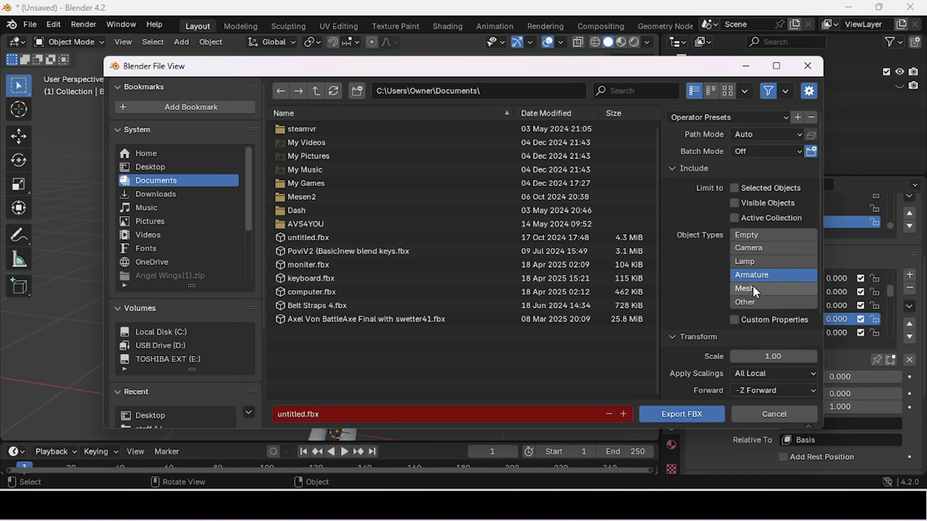
- Review the Transform, Geometry and Armature settings of the FBX export
scroll(755, 289, "down", 6)
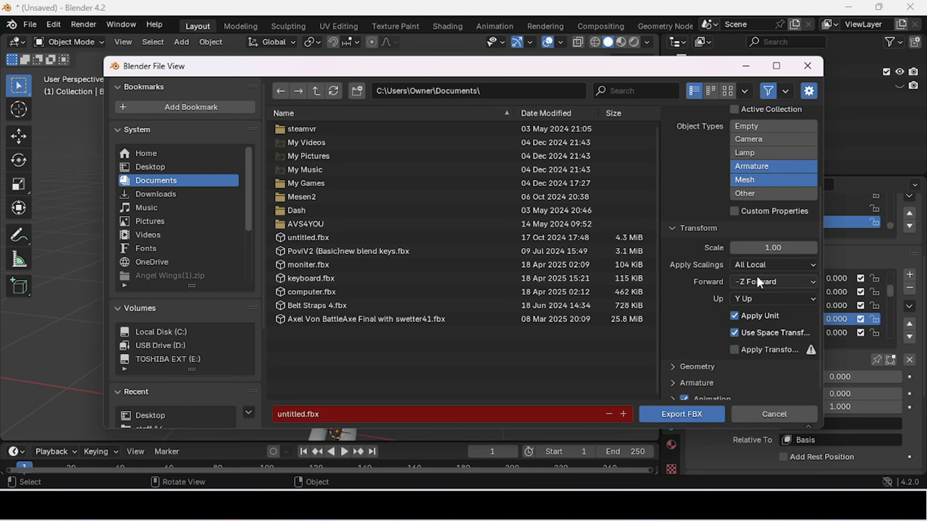
scroll(758, 279, "down", 1)
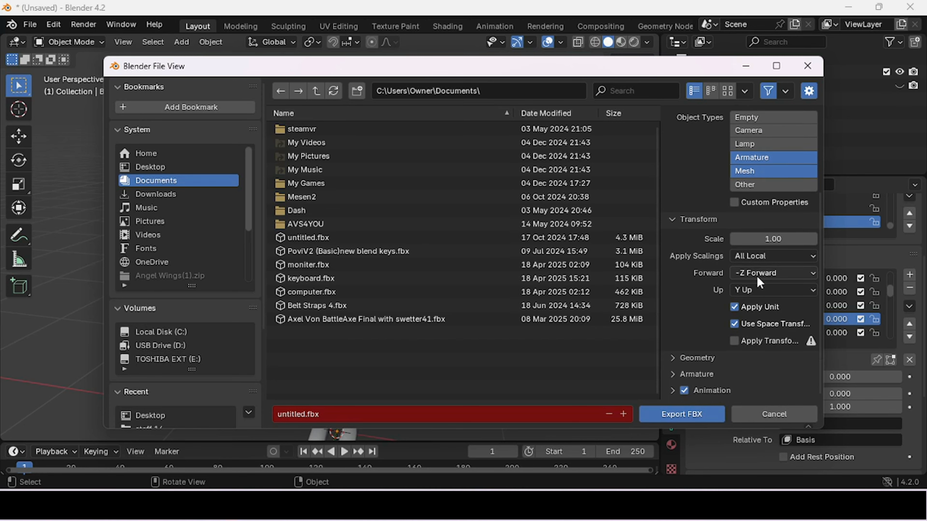
scroll(758, 278, "up", 6)
scroll(758, 278, "down", 6)
left_click(679, 357)
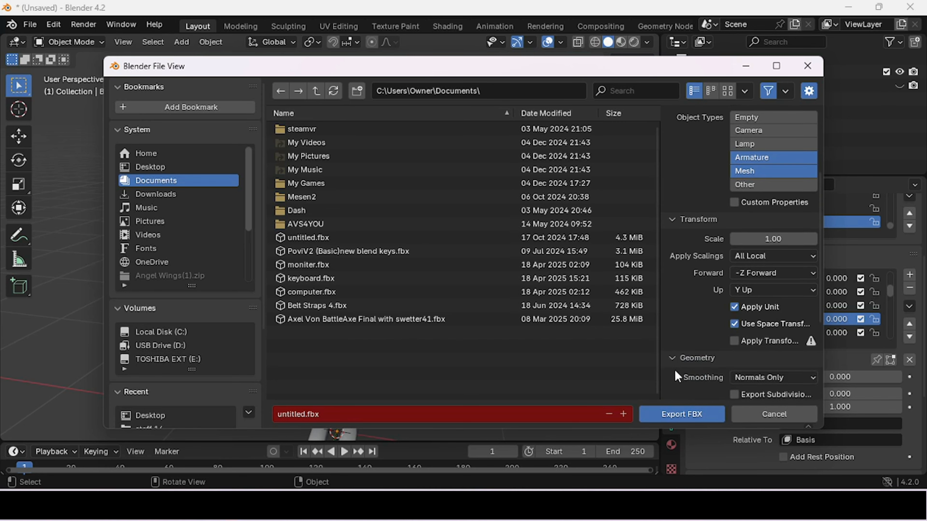
left_click(679, 358)
left_click(683, 375)
scroll(707, 345, "down", 4)
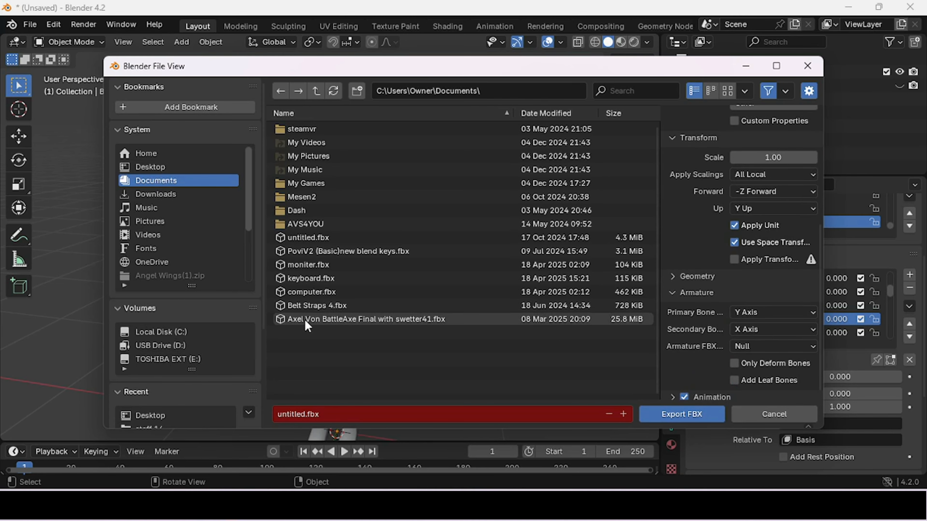
- Export the avatar to the Desktop folder as new blend shapes.fbx
left_click(167, 168)
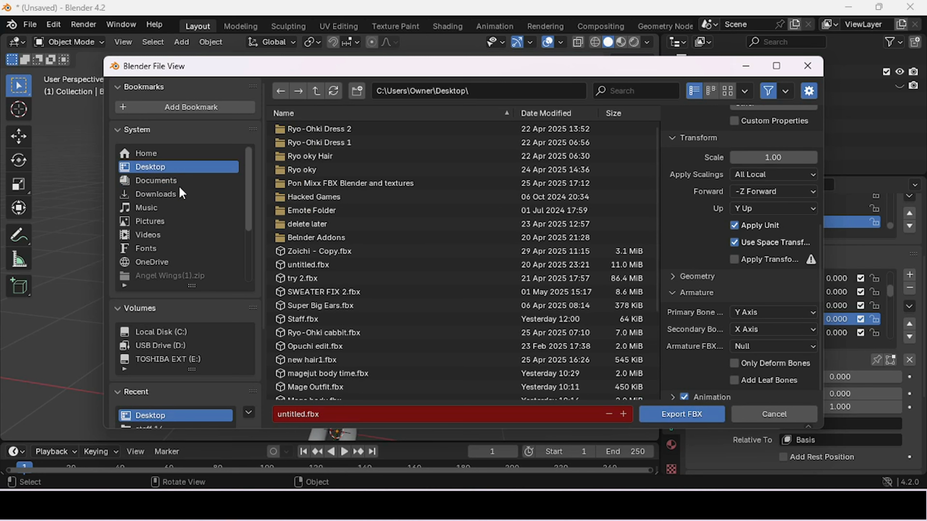
left_click(306, 414)
left_click_drag(306, 415, 223, 411)
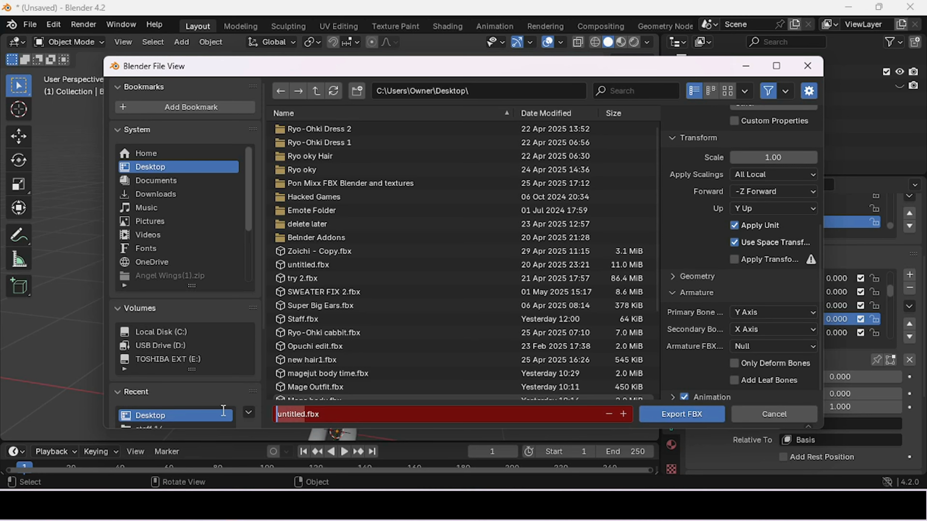
type("new blend")
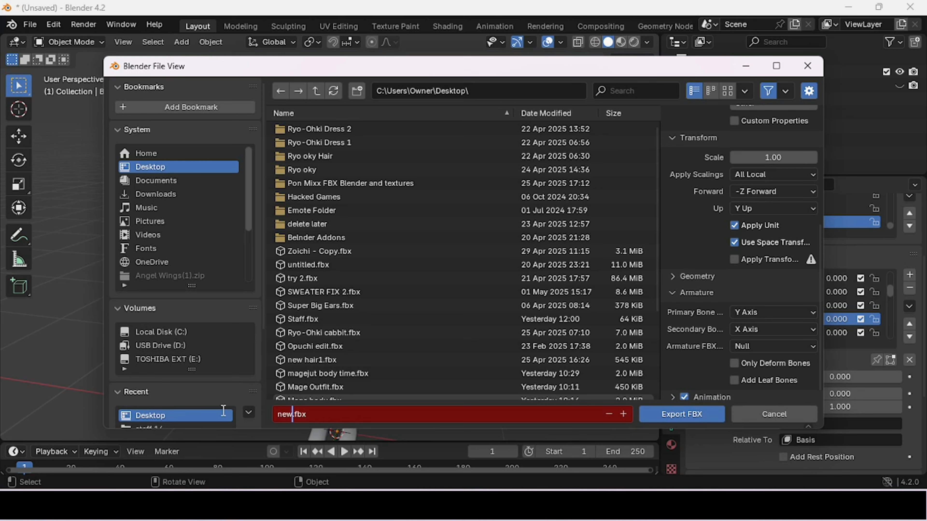
type(" shapes")
left_click(666, 419)
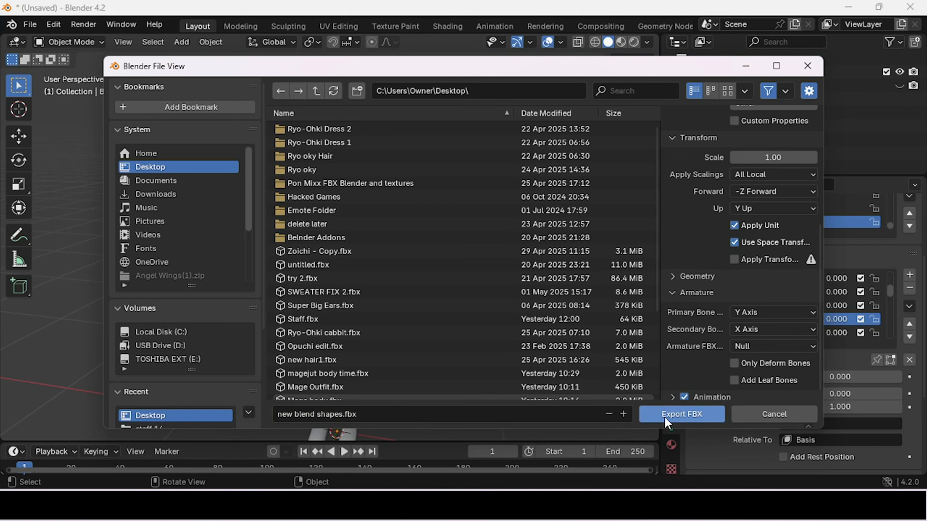
left_click(666, 419)
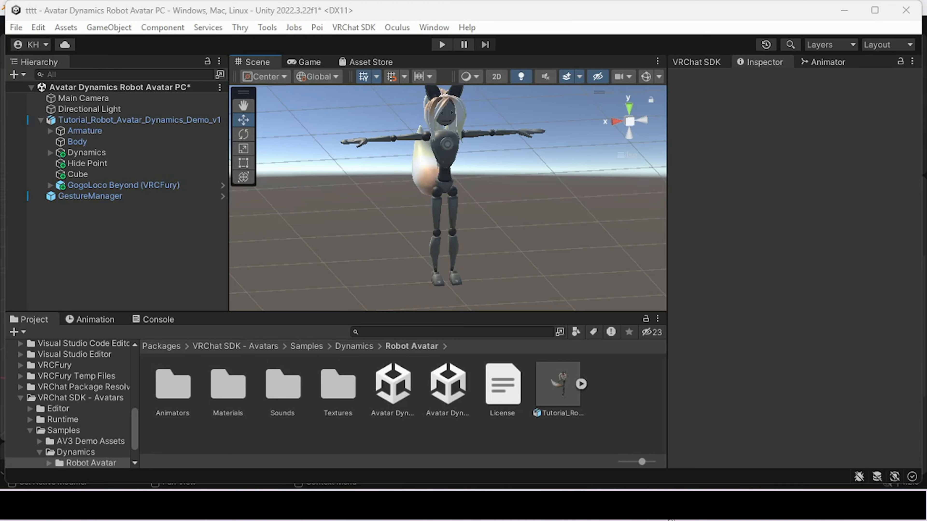
- Import new blend shapes.fbx from the desktop into the Unity project's Robot Avatar folder
left_click(877, 520)
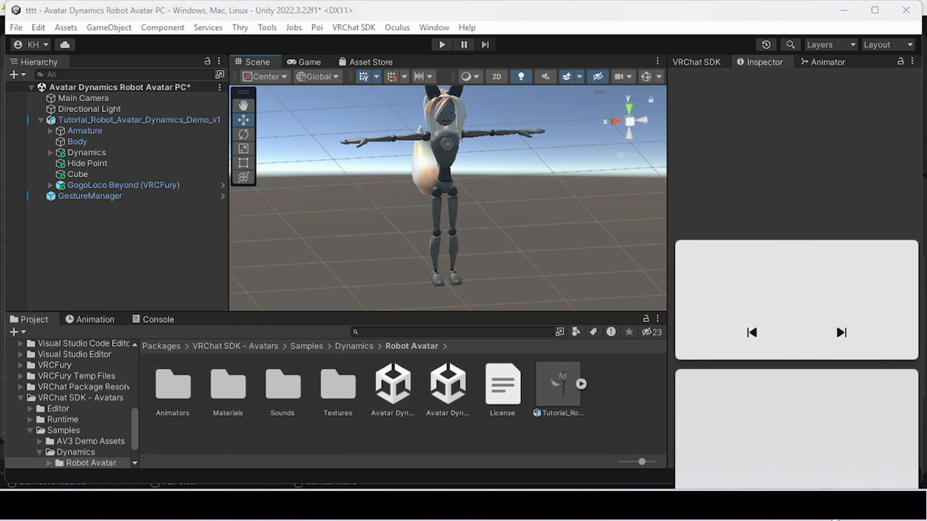
left_click(876, 520)
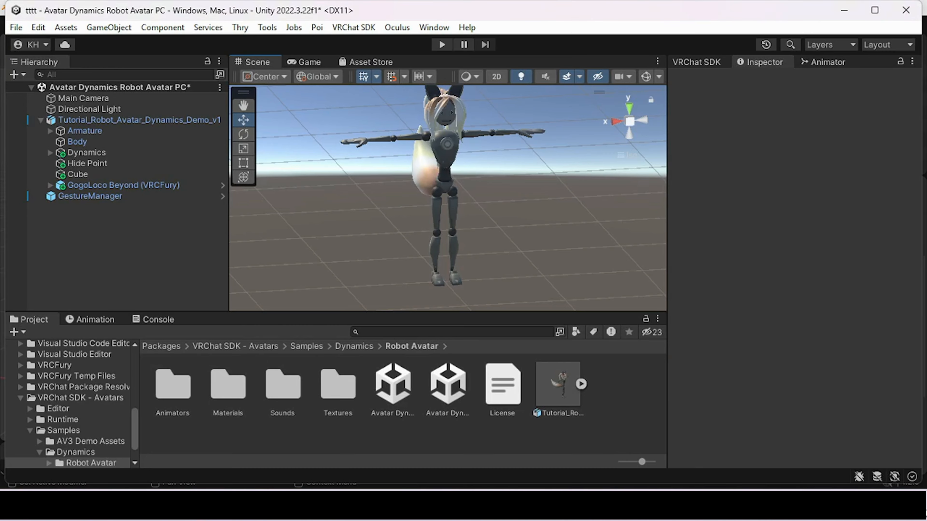
key("super+d")
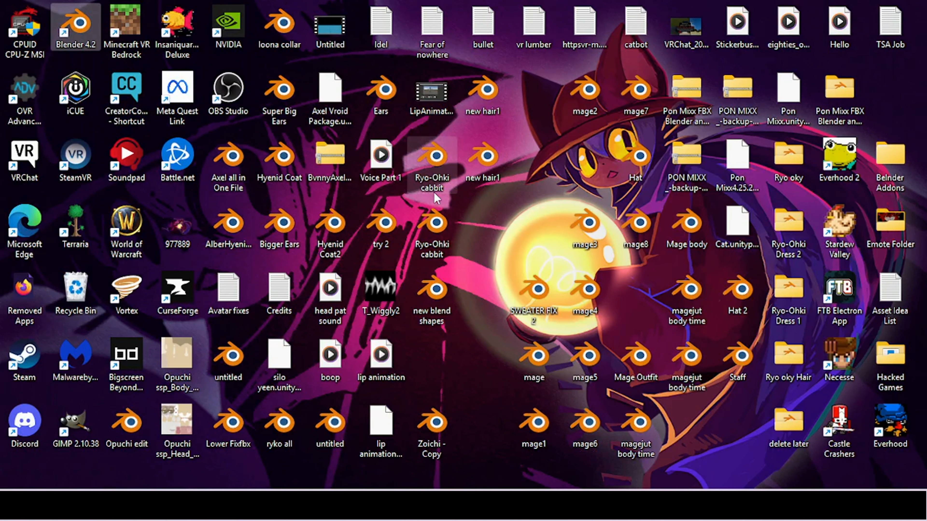
left_click(437, 303)
left_click_drag(437, 303, 614, 398)
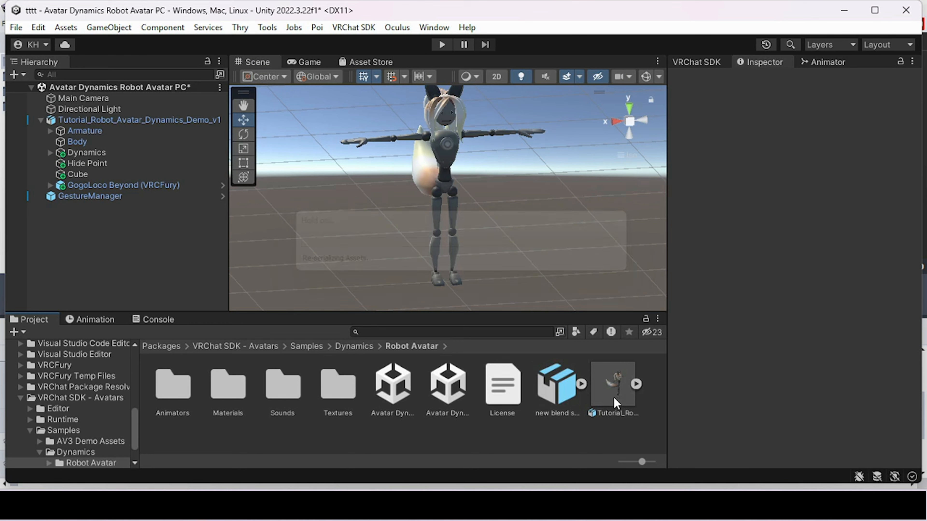
- Assign the Body mesh from the new blend shapes model to the Skinned Mesh Renderer of the original avatar's Body
left_click(454, 220)
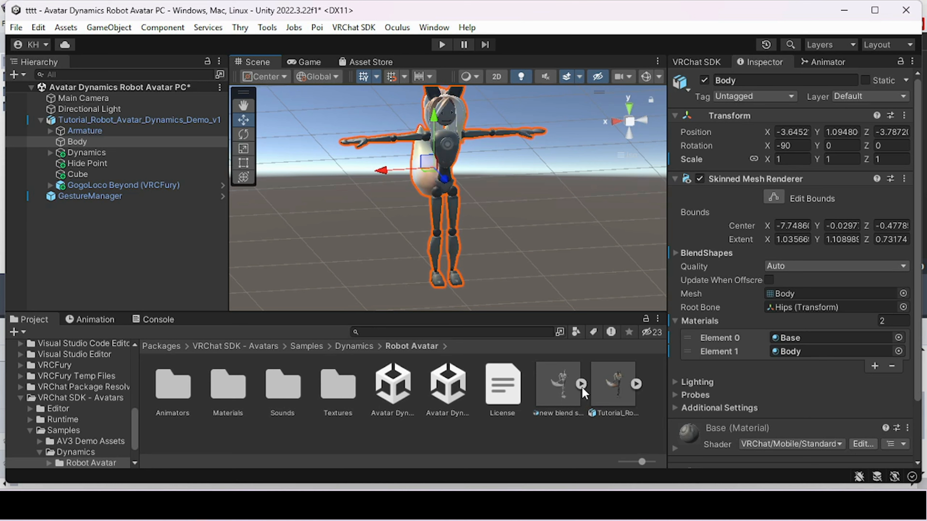
left_click(582, 386)
scroll(556, 387, "down", 1)
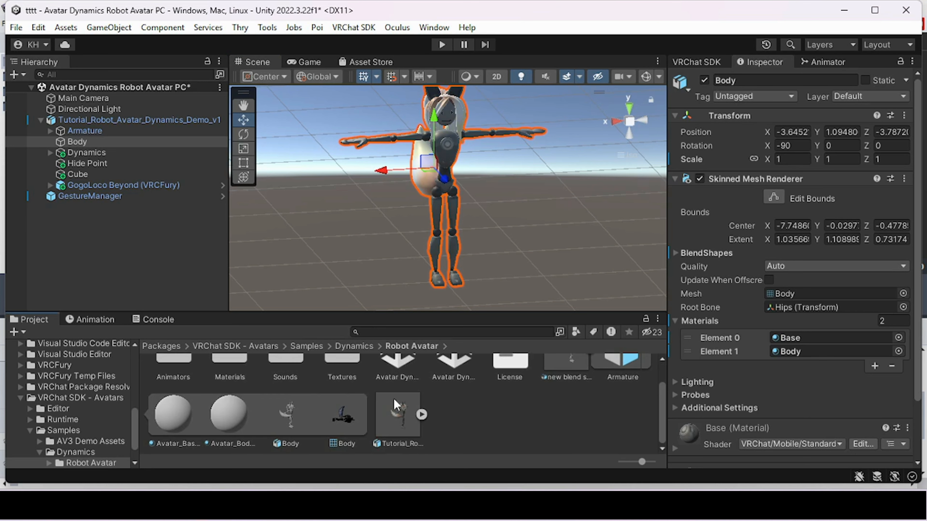
left_click(346, 416)
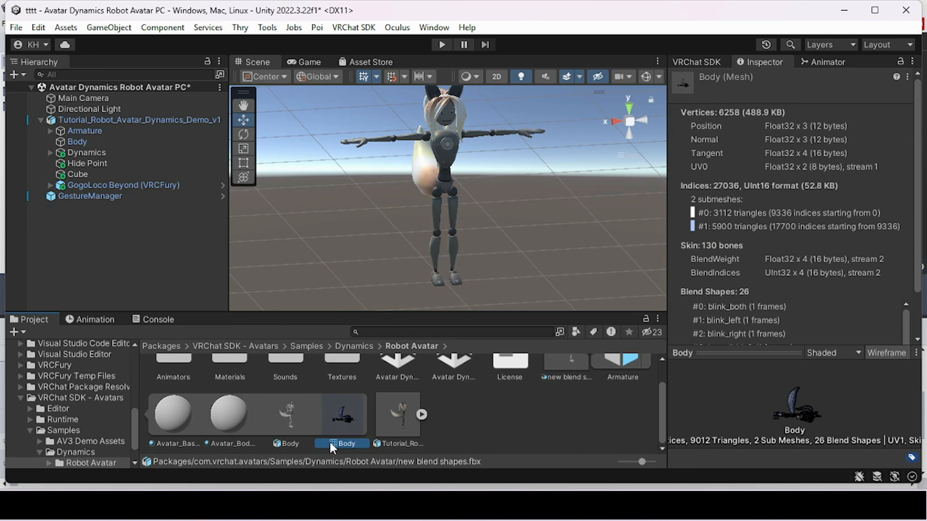
left_click(452, 252)
left_click(453, 251)
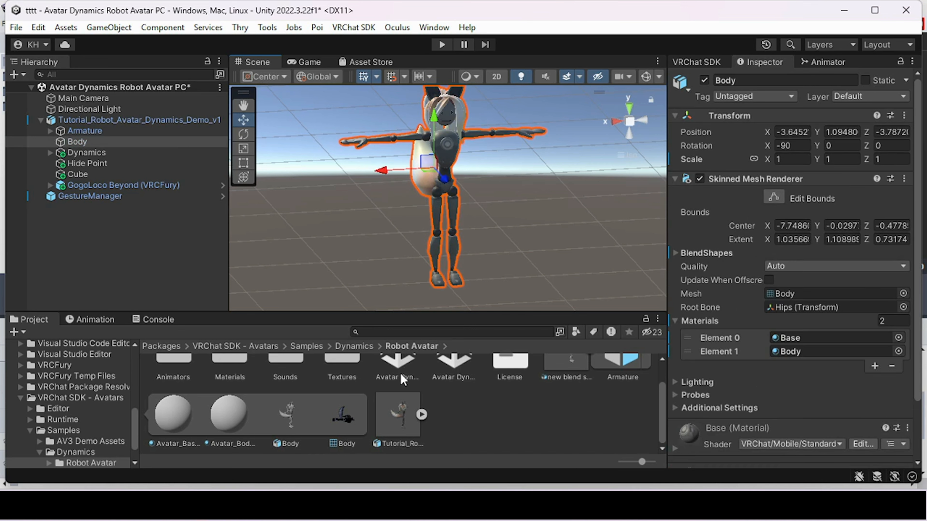
left_click_drag(347, 416, 810, 297)
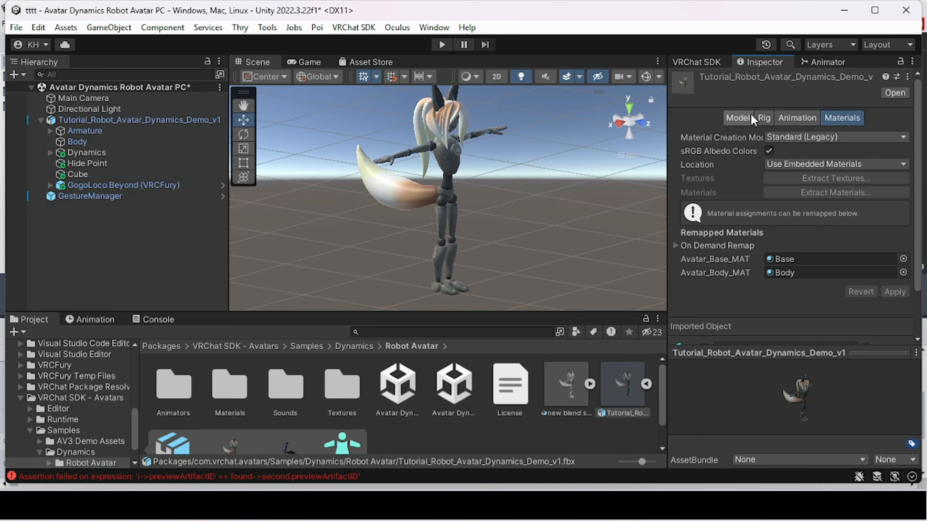
- Compare the Model import settings of Tutorial_Robot_Avatar_Dynamics_Demo_v1 and new blend shapes
left_click(751, 116)
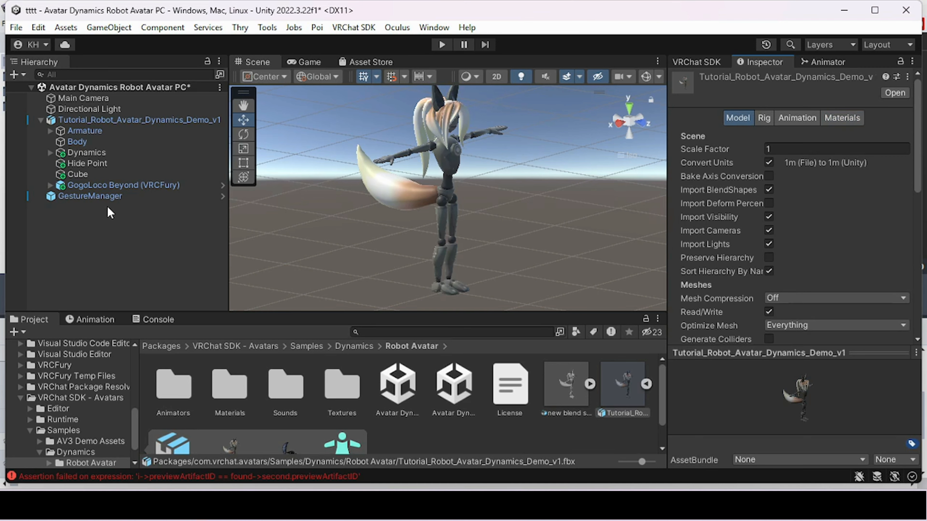
left_click(41, 120)
left_click(561, 388)
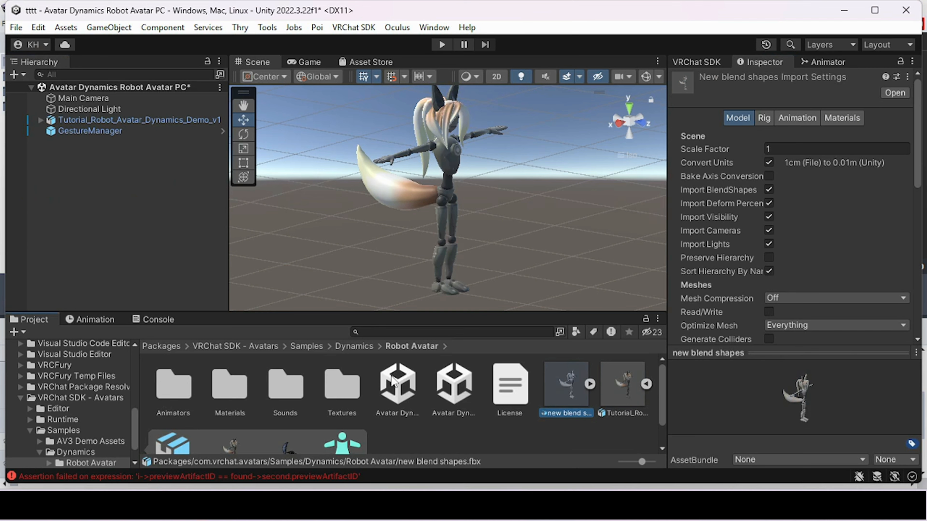
- Place the new blend shapes model in the scene and deactivate the original Tutorial_Robot_Avatar_Dynamics_Demo_v1 avatar
left_click_drag(570, 389, 106, 200)
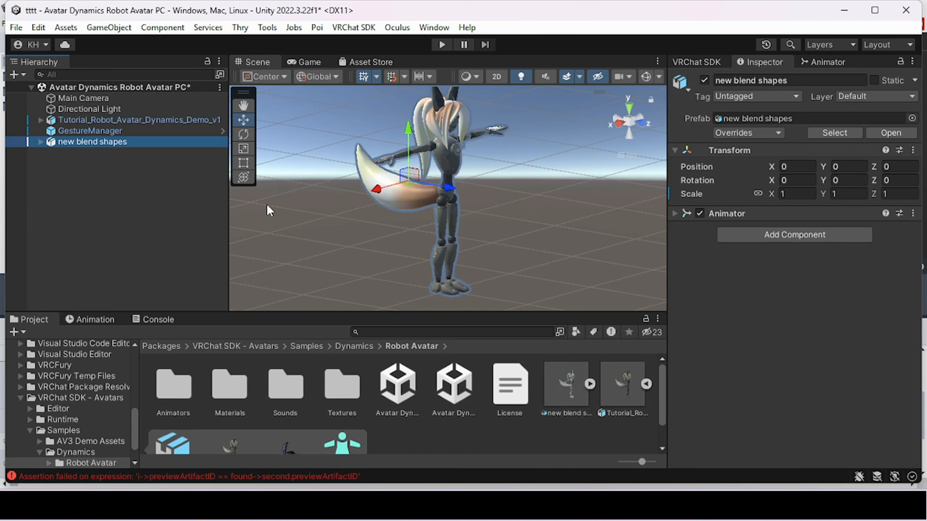
left_click(104, 121)
left_click(705, 80)
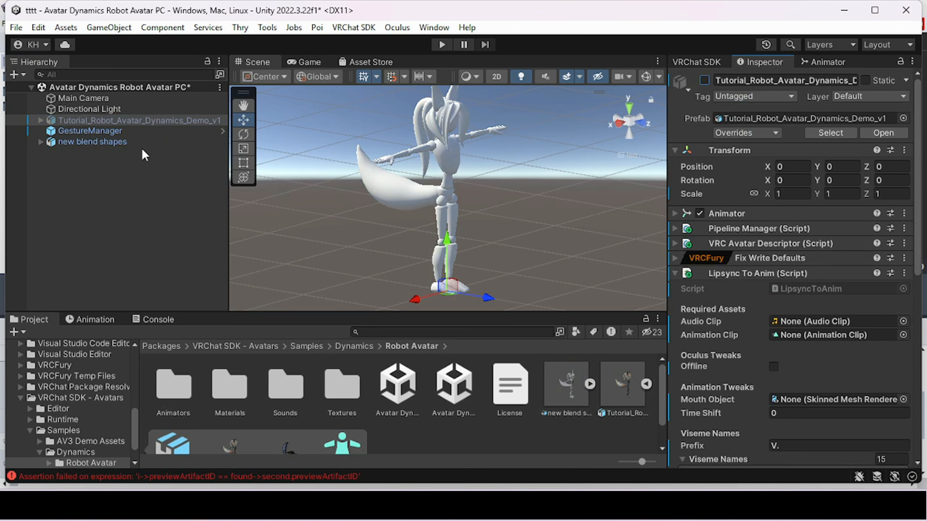
- Show the BlendShapes of the new model's Body and set v_th 2 to 100
left_click(99, 142)
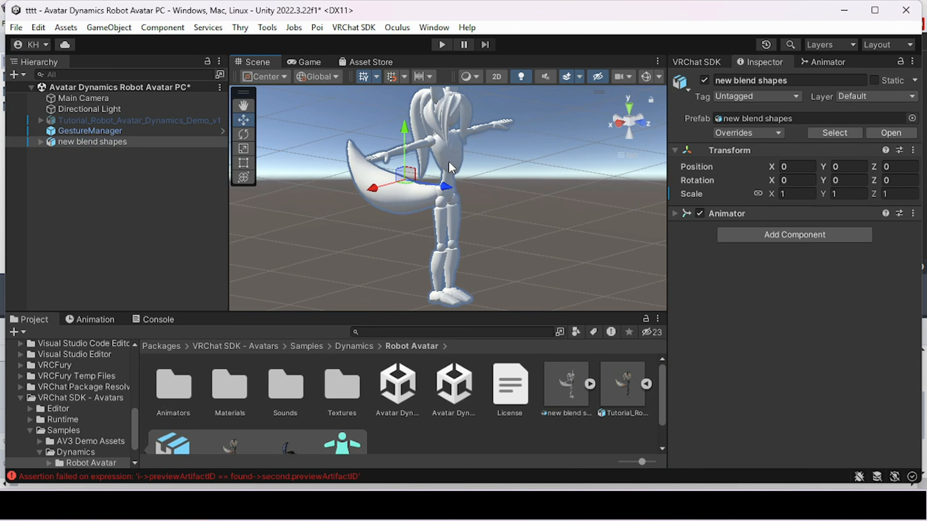
left_click(449, 164)
left_click(680, 253)
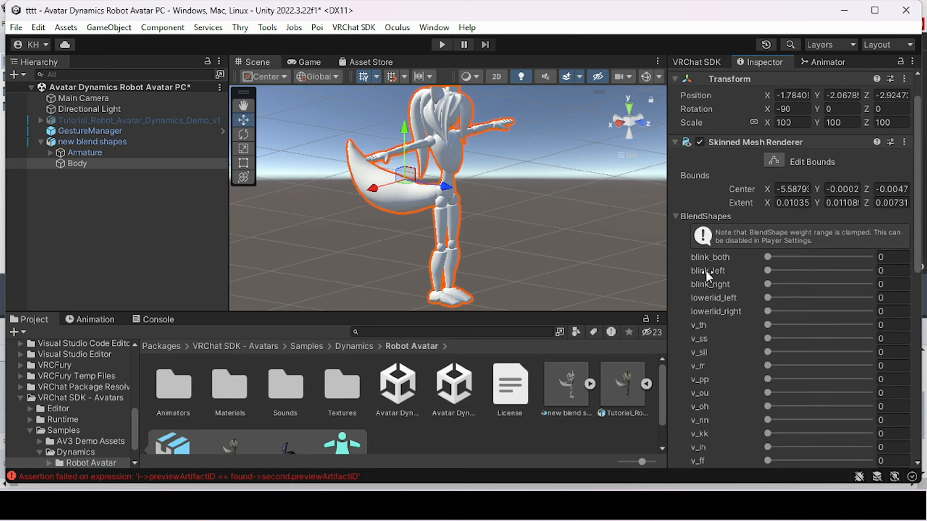
scroll(742, 290, "down", 10)
left_click(767, 312)
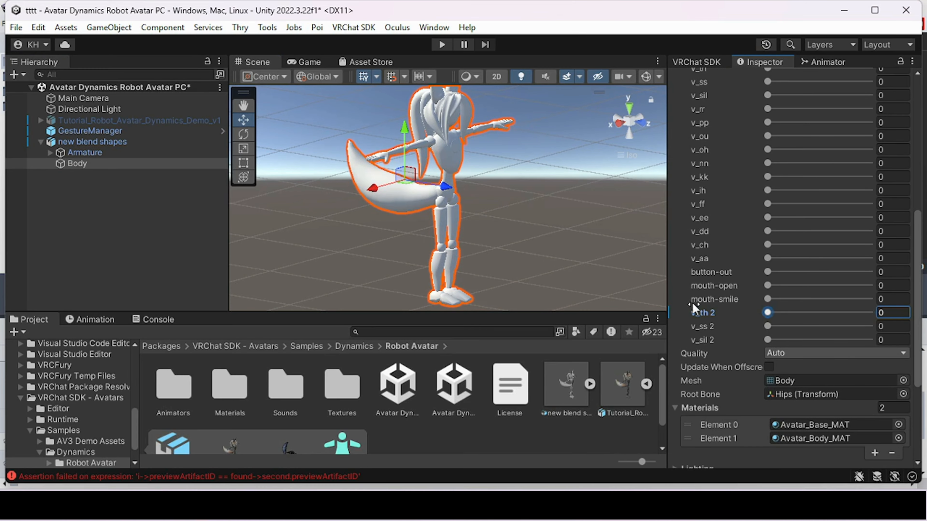
left_click_drag(509, 292, 904, 315)
- Examine the new model's face and mouth up close with the v_th 2 blend shape active
right_click_drag(599, 219, 468, 200)
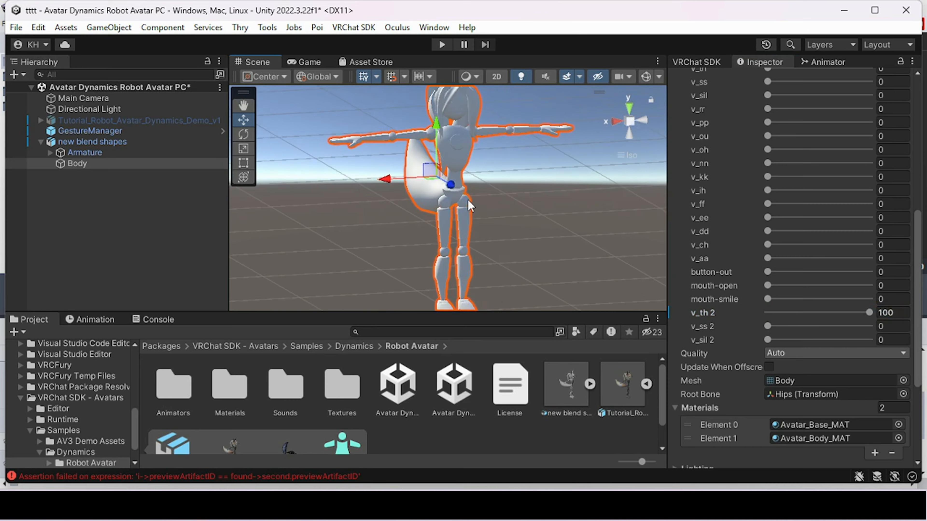
scroll(474, 182, "up", 3)
middle_click_drag(480, 164, 470, 225)
right_click_drag(473, 230, 493, 227)
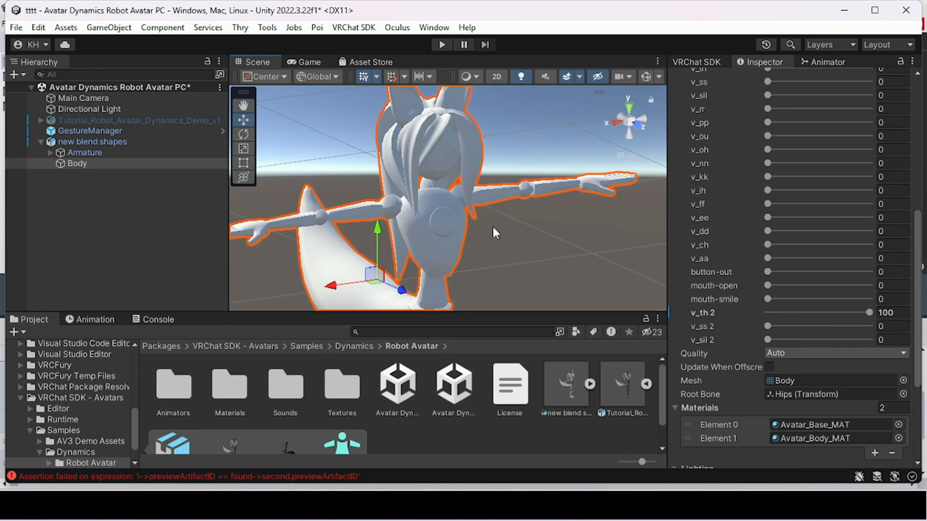
mouse_move(869, 314)
left_mouse_down()
mouse_move(841, 321)
mouse_move(883, 321)
left_mouse_up()
scroll(538, 231, "up", 3)
scroll(472, 234, "up", 3)
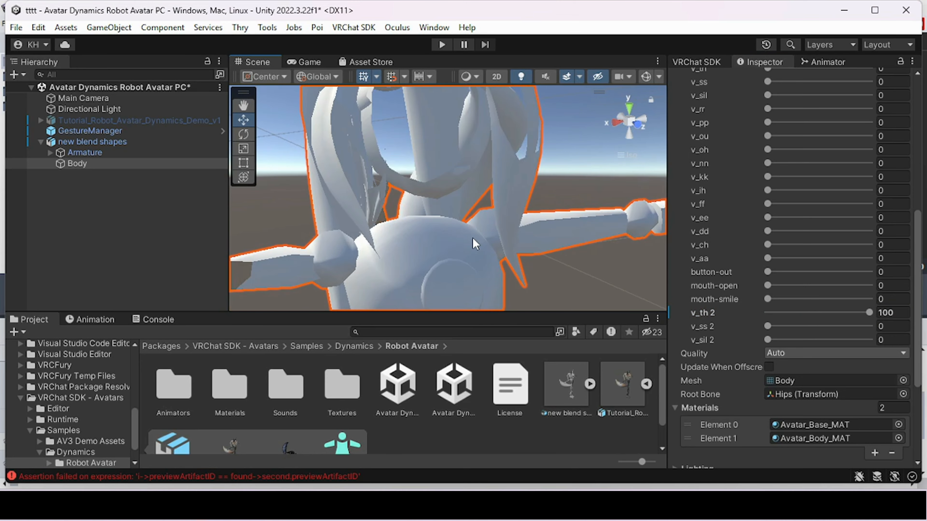
right_click_drag(475, 244, 471, 225)
- Reset v_th 2 to 0, try the v_ss 2 and v_sil 2 blend shapes, return both to 0 and deselect the Body
left_click_drag(868, 315, 652, 306)
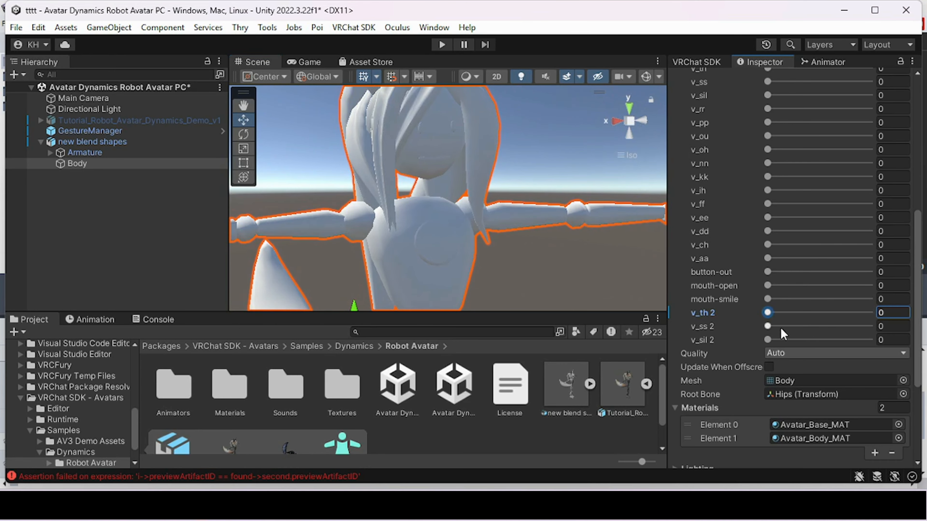
left_click_drag(781, 328, 677, 309)
left_click_drag(781, 339, 679, 314)
scroll(533, 263, "down", 4)
scroll(533, 262, "down", 2)
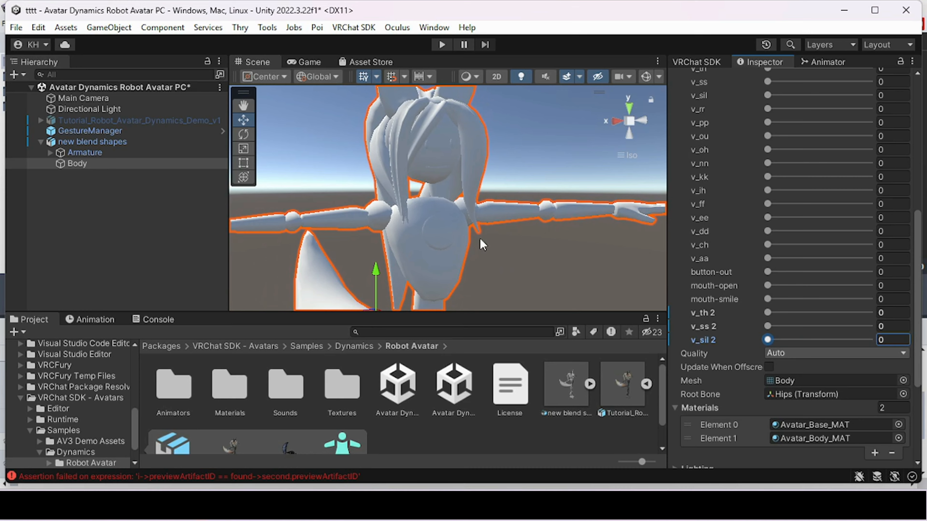
mouse_move(481, 239)
right_mouse_down()
mouse_move(545, 263)
mouse_move(555, 252)
mouse_move(498, 240)
right_mouse_up()
scroll(507, 247, "down", 6)
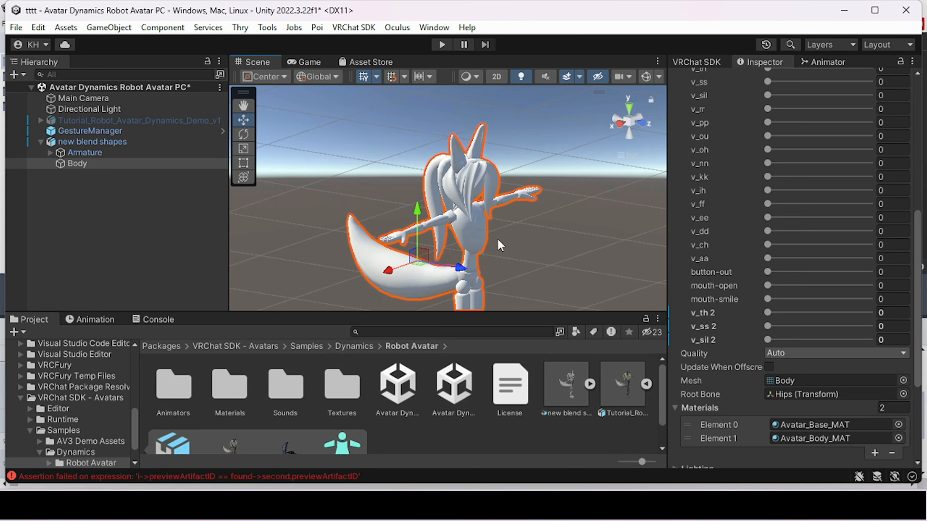
left_click(42, 142)
left_click(351, 179)
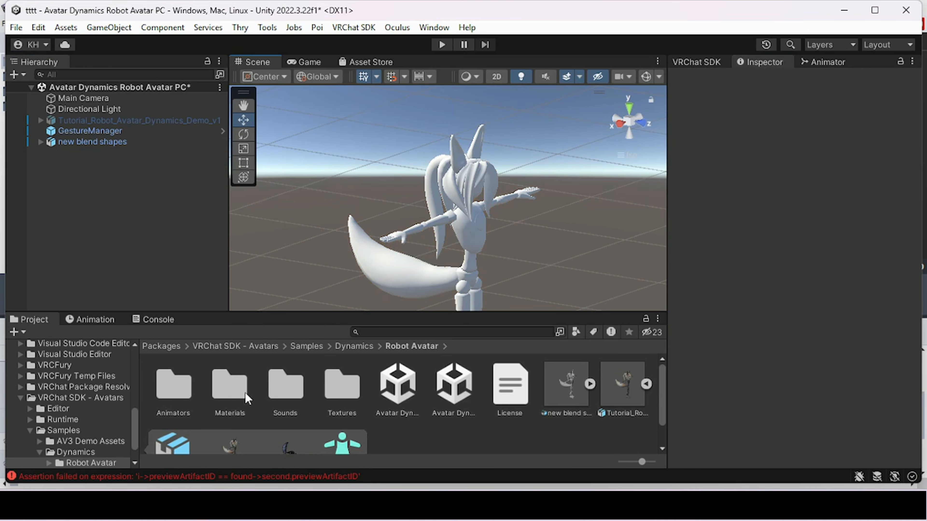